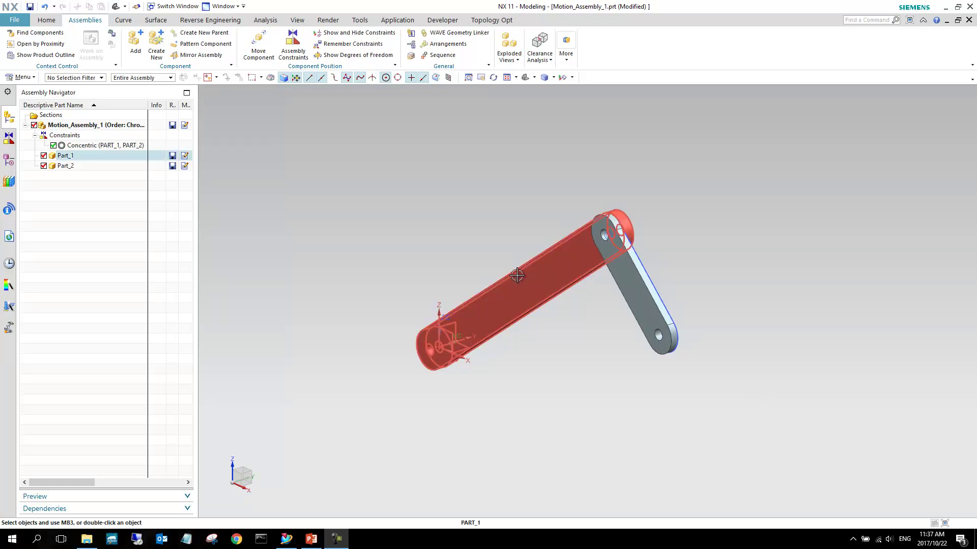
Orbit the linkage and select the Concentric constraint to inspect the shared joint hole.
{"action": "middle_click_drag", "start_coordinate": [600, 282], "coordinate": [539, 270]}
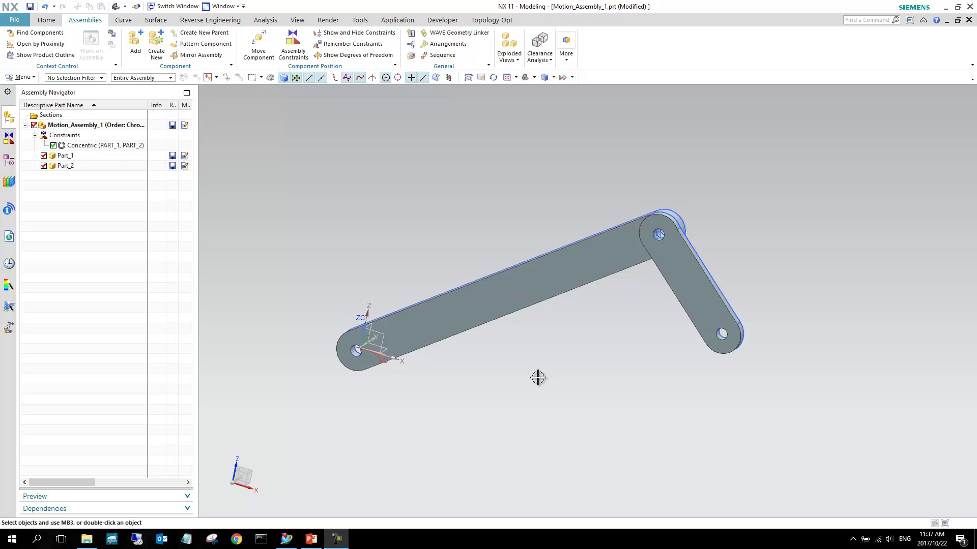
{"action": "middle_click_drag", "start_coordinate": [505, 329], "coordinate": [486, 319]}
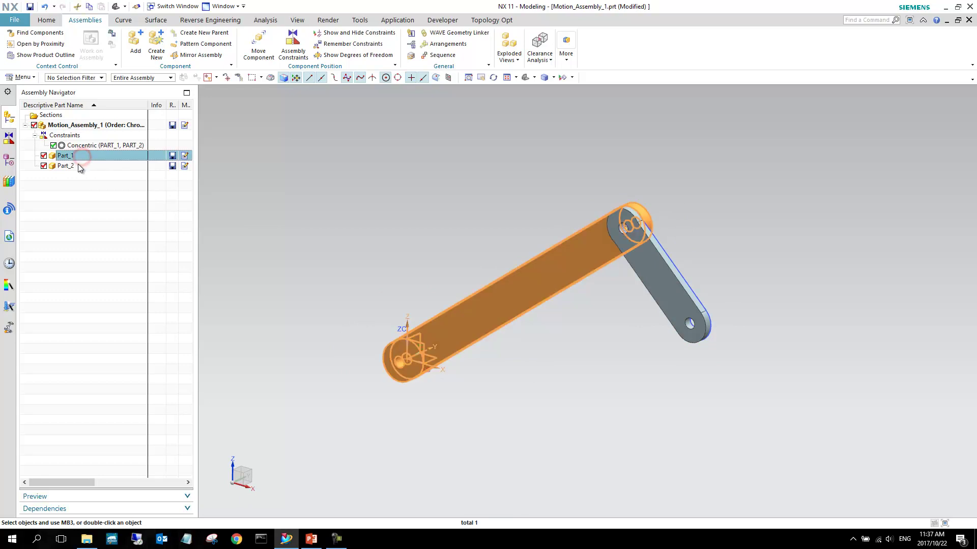
{"action": "left_click", "coordinate": [77, 199]}
{"action": "left_click", "coordinate": [94, 146]}
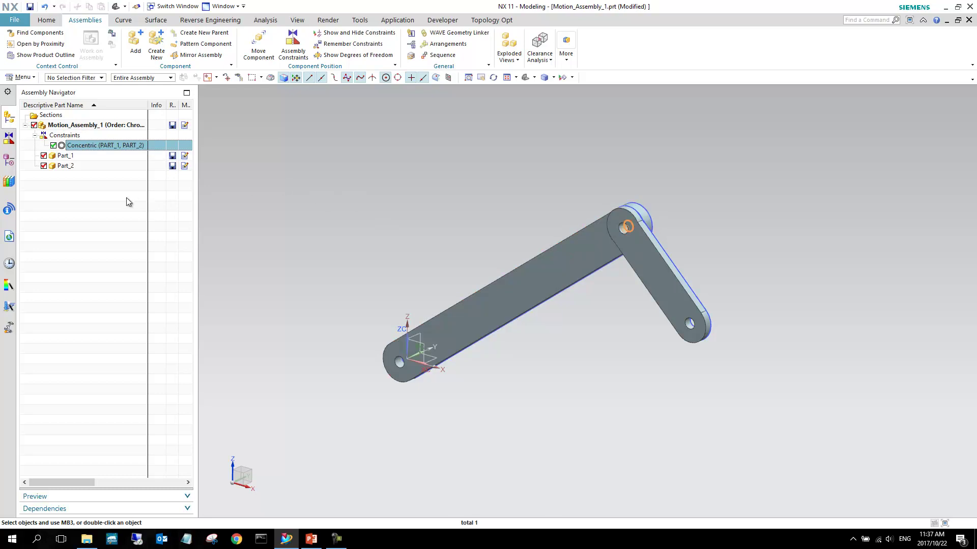
{"action": "scroll", "coordinate": [662, 237], "scroll_direction": "up", "scroll_amount": 6}
{"action": "middle_click_drag", "start_coordinate": [665, 225], "coordinate": [665, 234]}
{"action": "scroll", "coordinate": [427, 220], "scroll_direction": "down", "scroll_amount": 2}
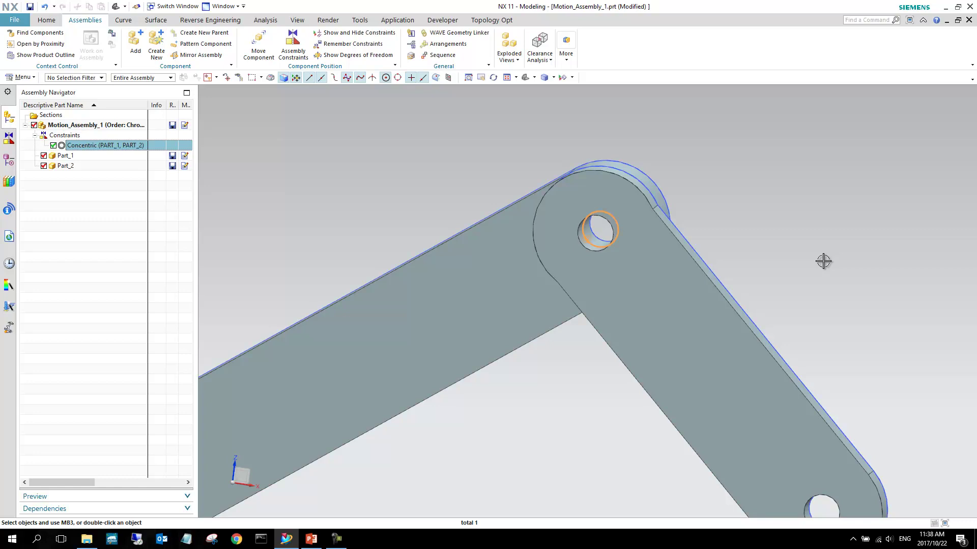
Collapse the Constraints node, pick Part_1 and Part_2, and recentre the linkage view.
{"action": "left_click", "coordinate": [35, 136]}
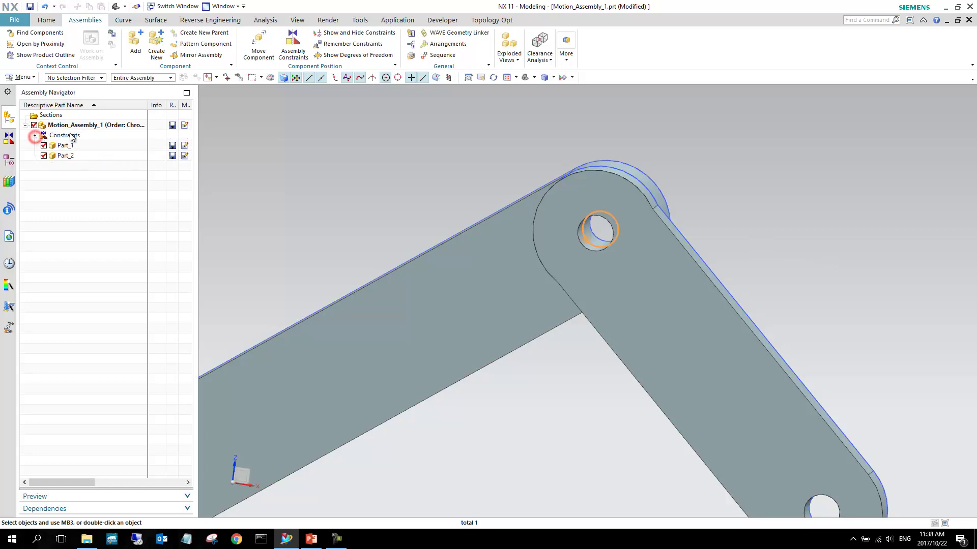
{"action": "left_click", "coordinate": [75, 147]}
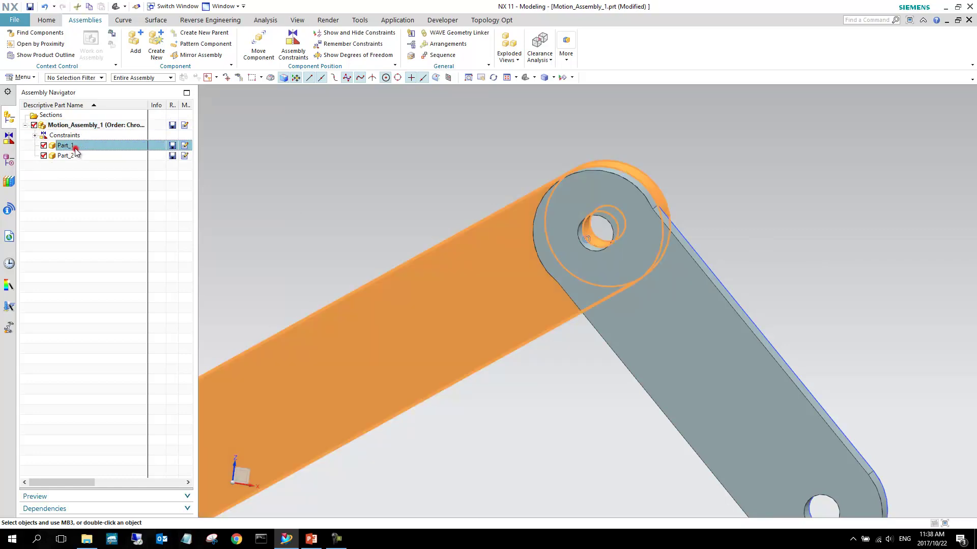
{"action": "left_click", "coordinate": [74, 154]}
{"action": "left_click", "coordinate": [68, 187]}
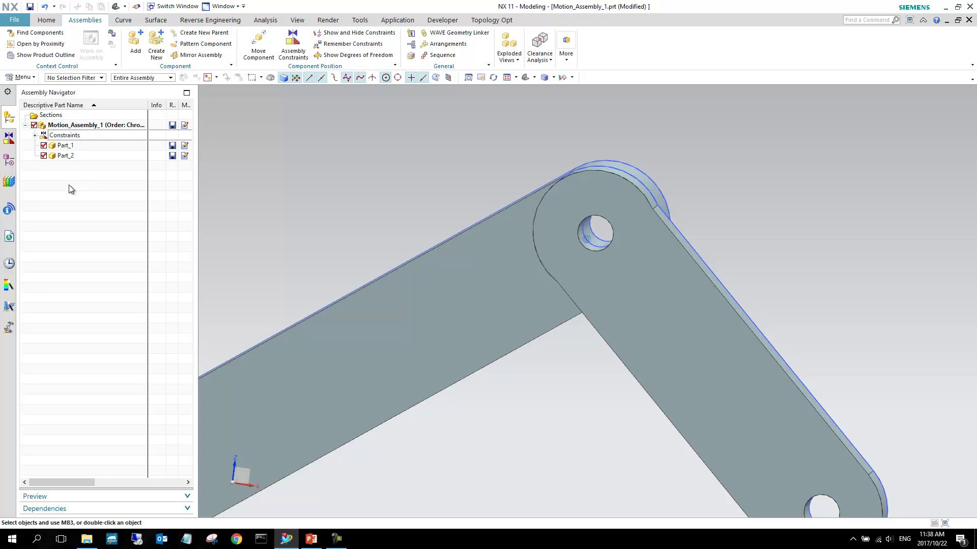
{"action": "scroll", "coordinate": [549, 198], "scroll_direction": "down", "scroll_amount": 3}
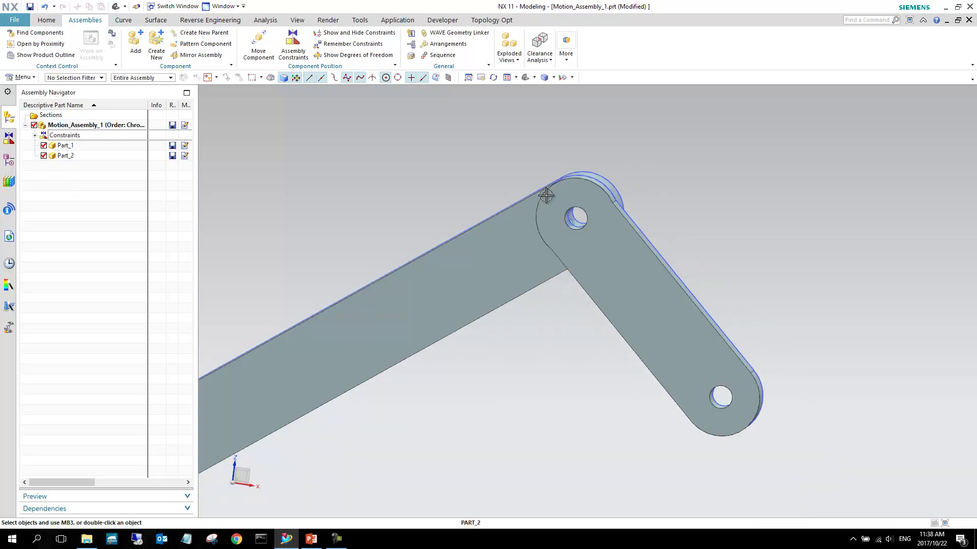
{"action": "middle_click_drag", "start_coordinate": [549, 198], "coordinate": [565, 219]}
{"action": "scroll", "coordinate": [662, 224], "scroll_direction": "down", "scroll_amount": 2}
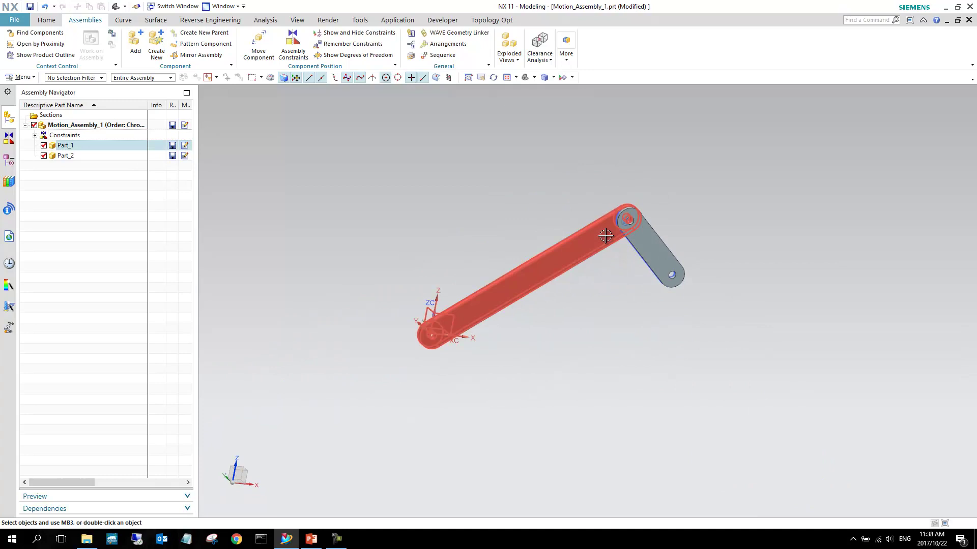
{"action": "scroll", "coordinate": [610, 229], "scroll_direction": "up", "scroll_amount": 2}
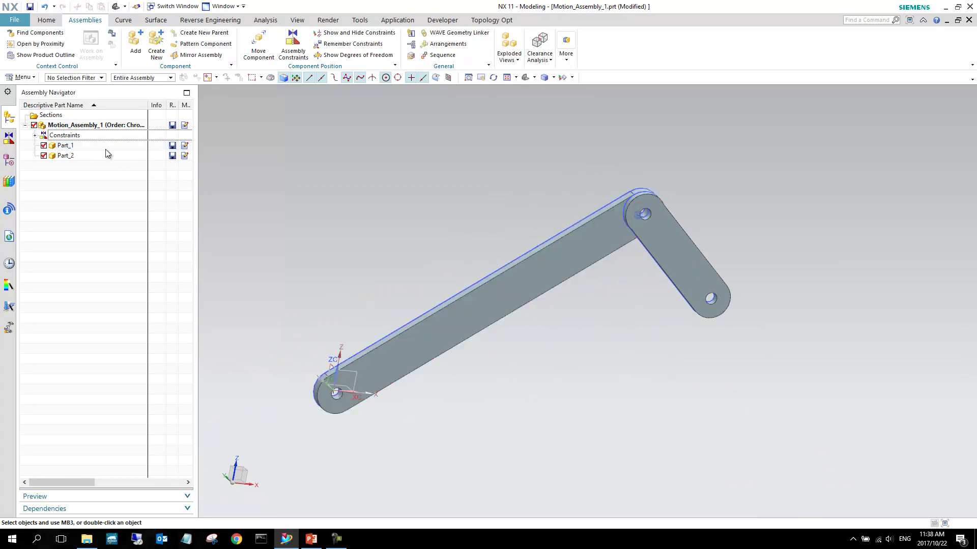
{"action": "left_click", "coordinate": [87, 145]}
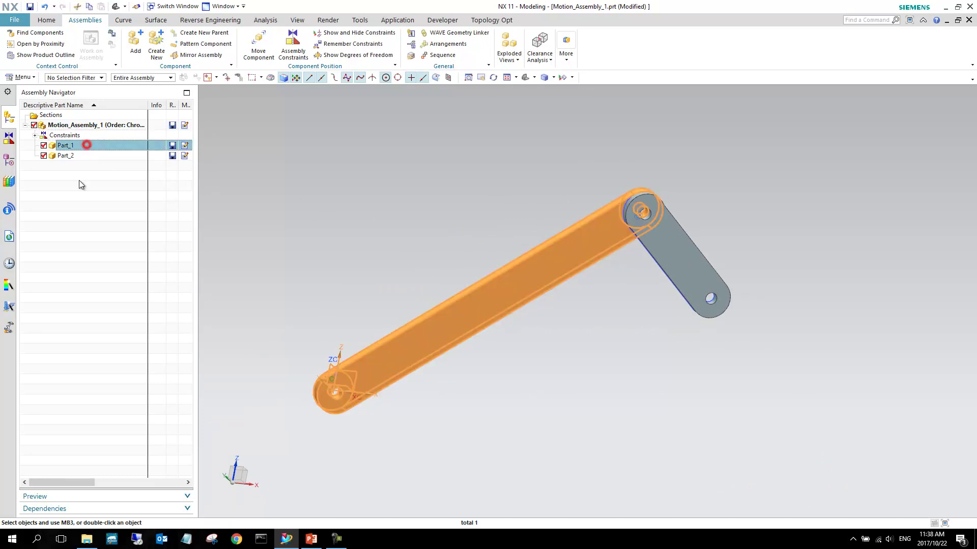
{"action": "double_click", "coordinate": [86, 146]}
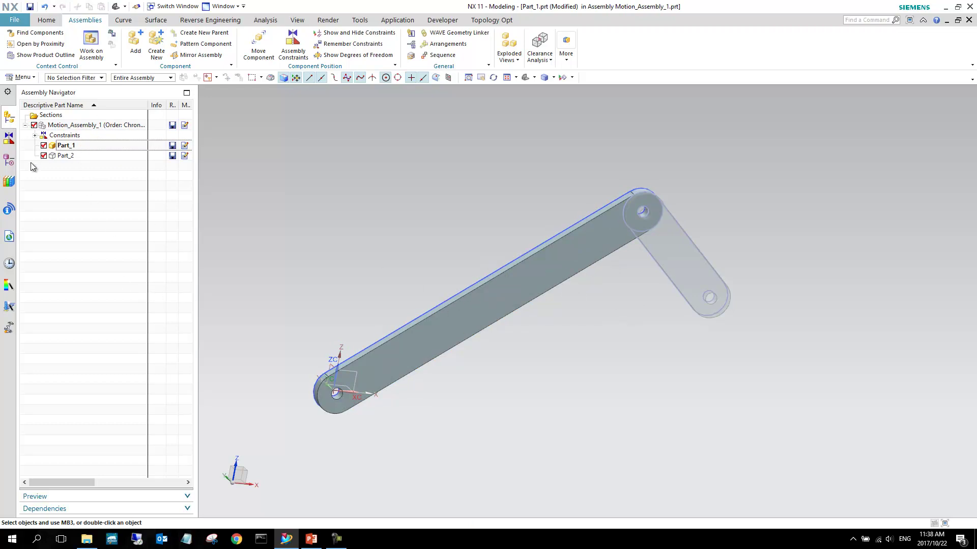
{"action": "left_click", "coordinate": [9, 160]}
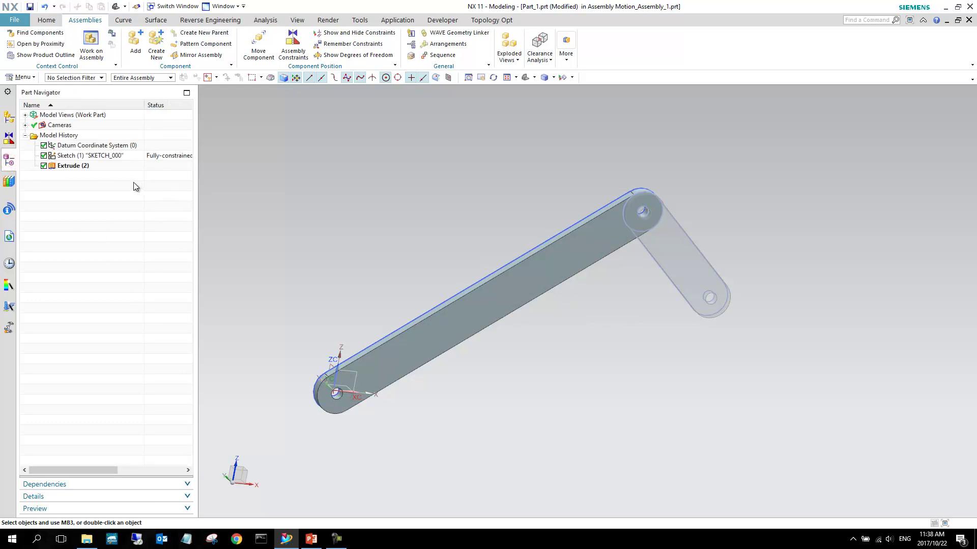
{"action": "left_click", "coordinate": [79, 155]}
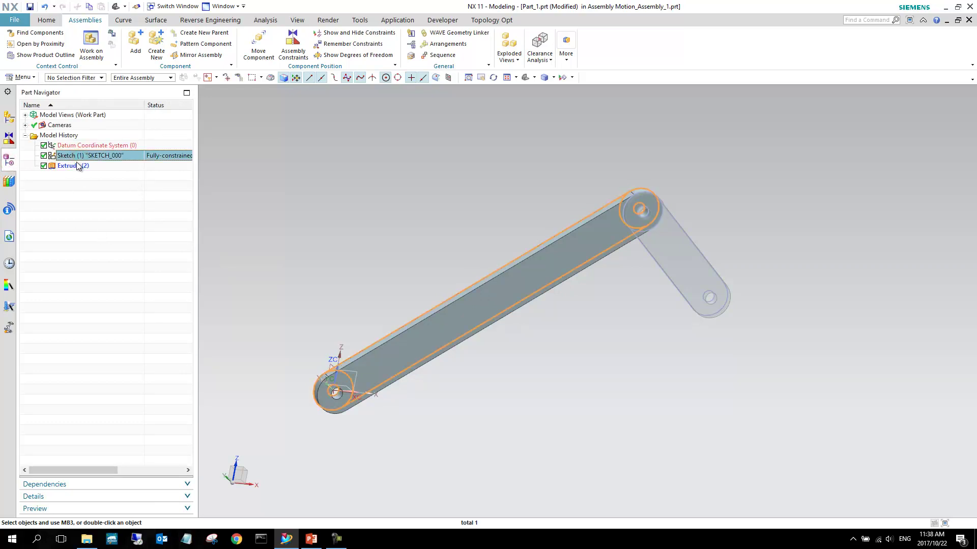
{"action": "left_click", "coordinate": [76, 166]}
{"action": "left_click", "coordinate": [104, 204]}
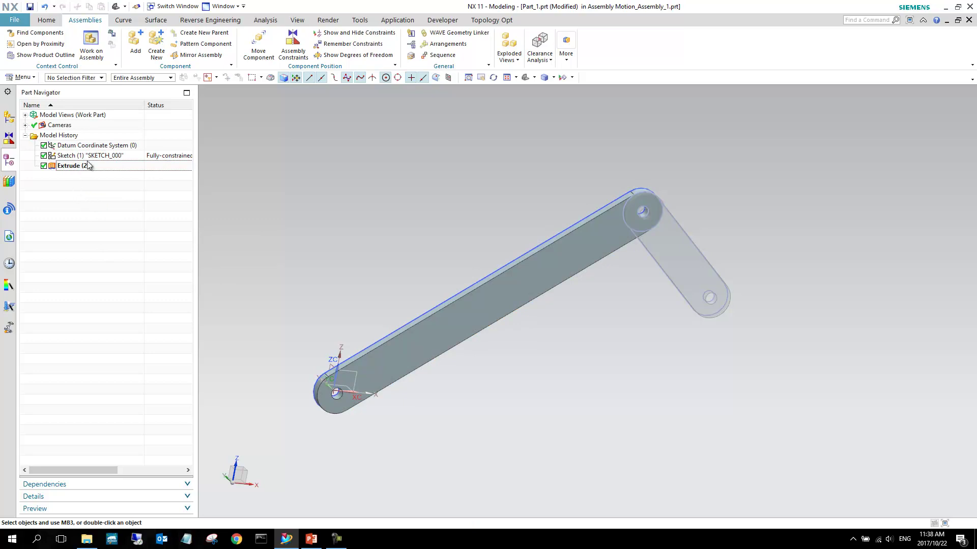
{"action": "left_click", "coordinate": [9, 116]}
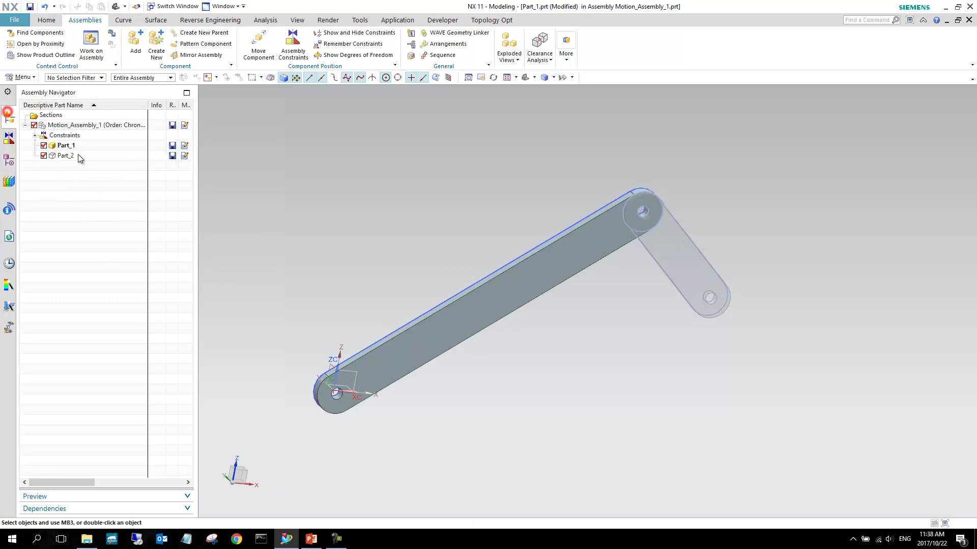
{"action": "double_click", "coordinate": [87, 155]}
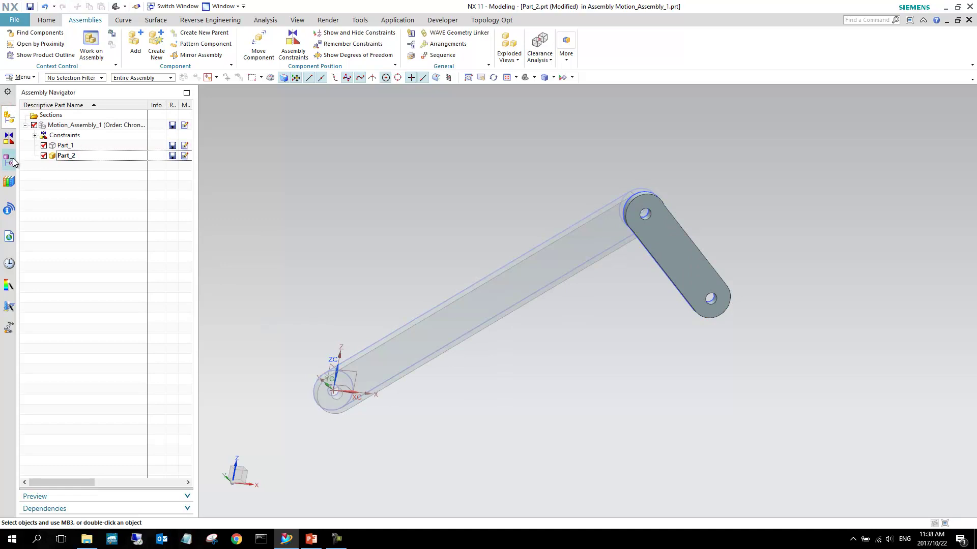
{"action": "left_click", "coordinate": [9, 160]}
{"action": "left_click", "coordinate": [74, 156]}
{"action": "left_click", "coordinate": [71, 166]}
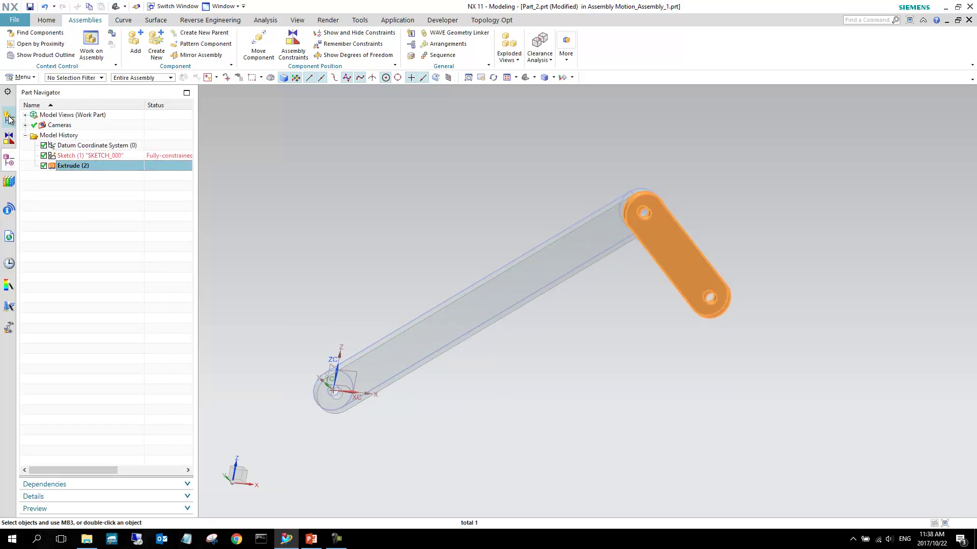
{"action": "left_click", "coordinate": [9, 115]}
{"action": "left_click", "coordinate": [99, 197]}
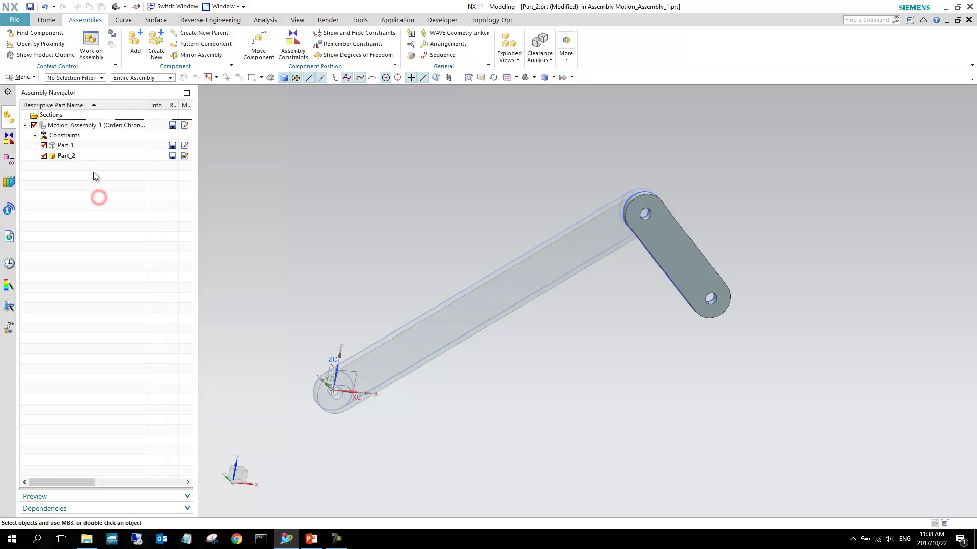
{"action": "double_click", "coordinate": [84, 126]}
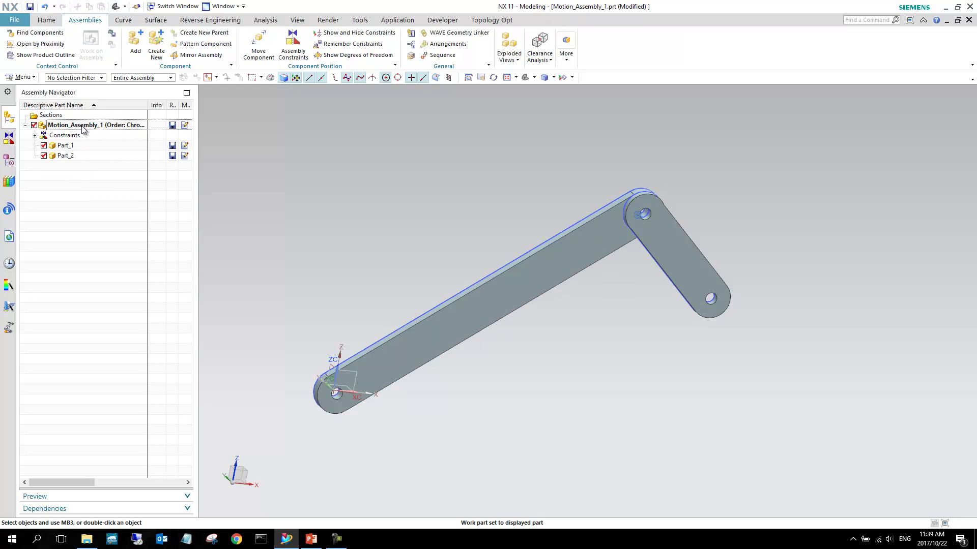
Glance at the Part Navigator, then expand Constraints in the Assembly Navigator to show Concentric (PART_1, PART_2).
{"action": "left_click", "coordinate": [13, 161]}
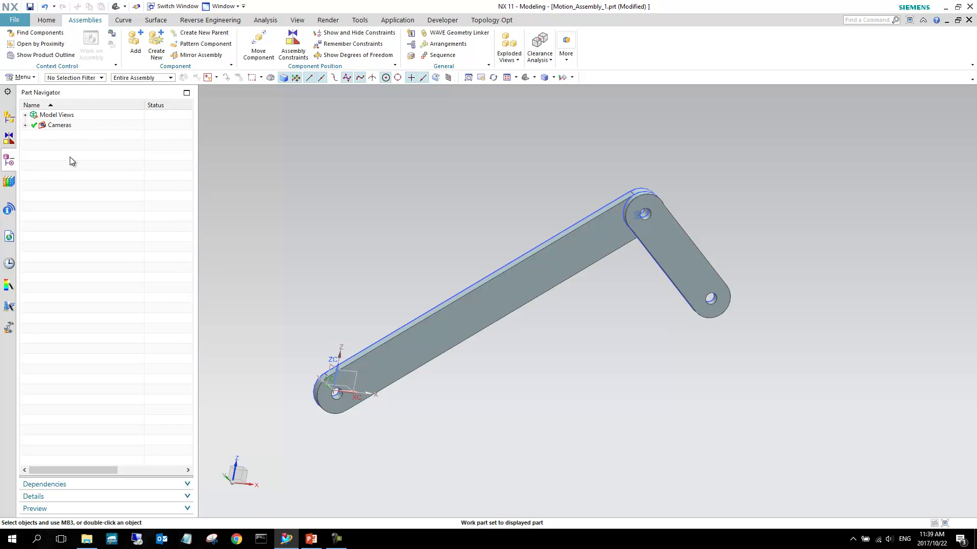
{"action": "left_click", "coordinate": [9, 117]}
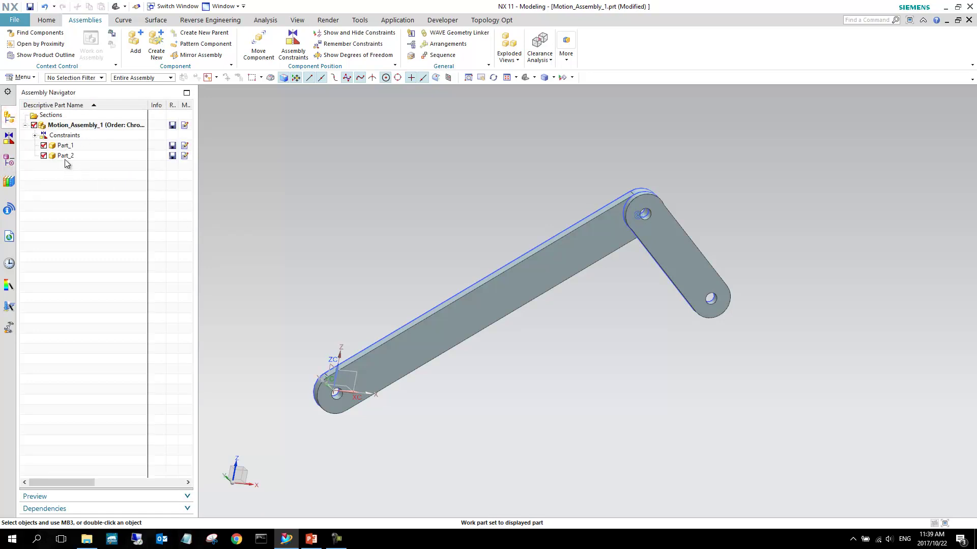
{"action": "left_click", "coordinate": [35, 135]}
{"action": "left_click", "coordinate": [84, 147]}
{"action": "left_click", "coordinate": [81, 176]}
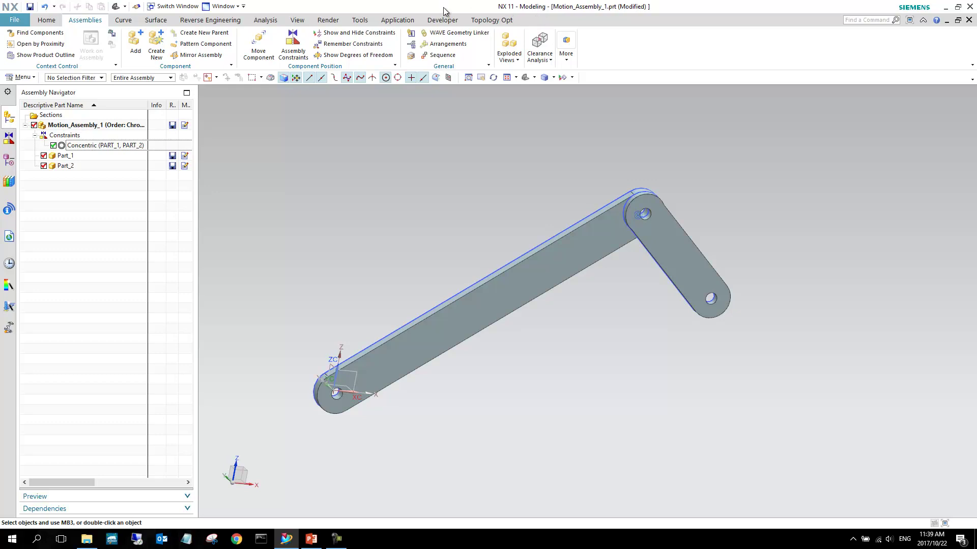
Switch NX to the Motion application.
{"action": "left_click", "coordinate": [398, 21]}
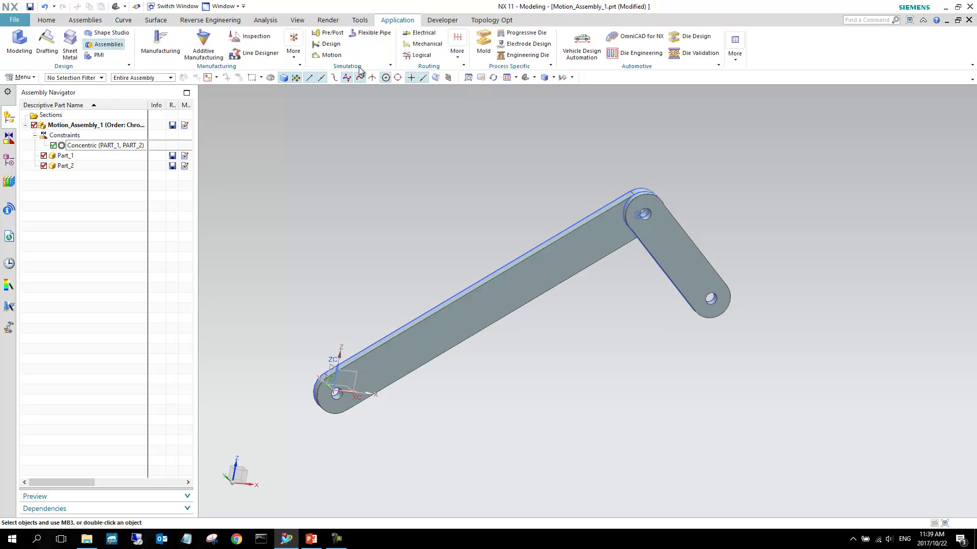
{"action": "left_click", "coordinate": [330, 56]}
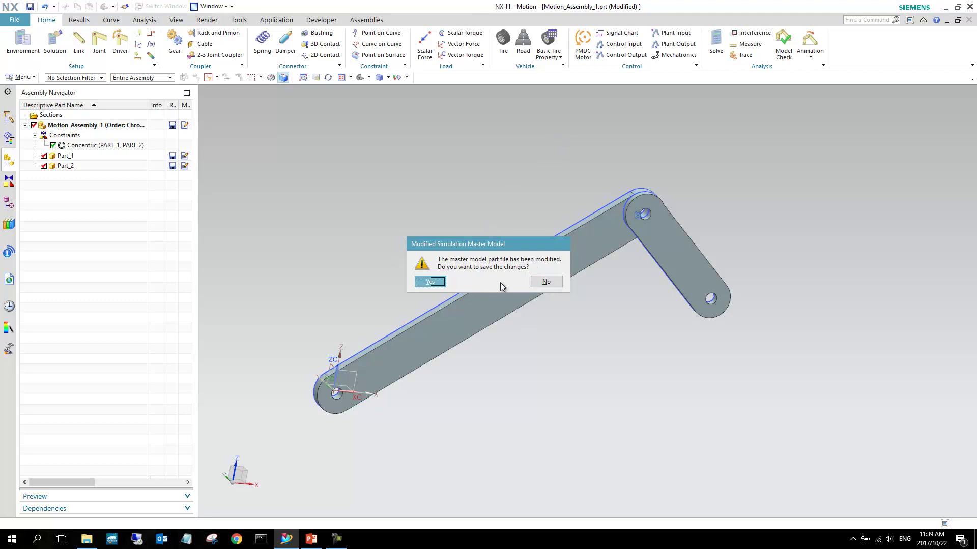
Answer No to saving the modified simulation master model.
{"action": "left_click", "coordinate": [545, 284]}
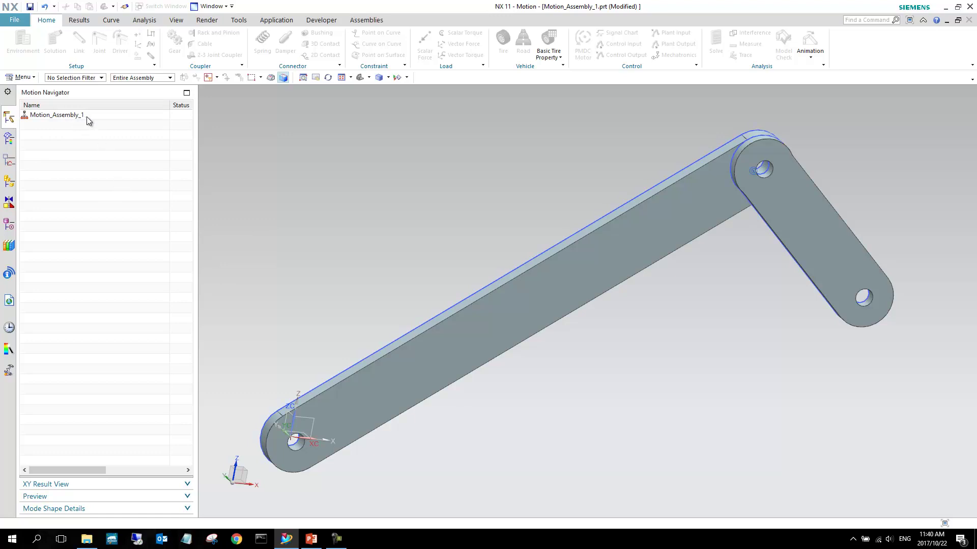
Start a new Dynamics simulation on Motion_Assembly_1 with Component-based Simulation enabled.
{"action": "right_click", "coordinate": [86, 117]}
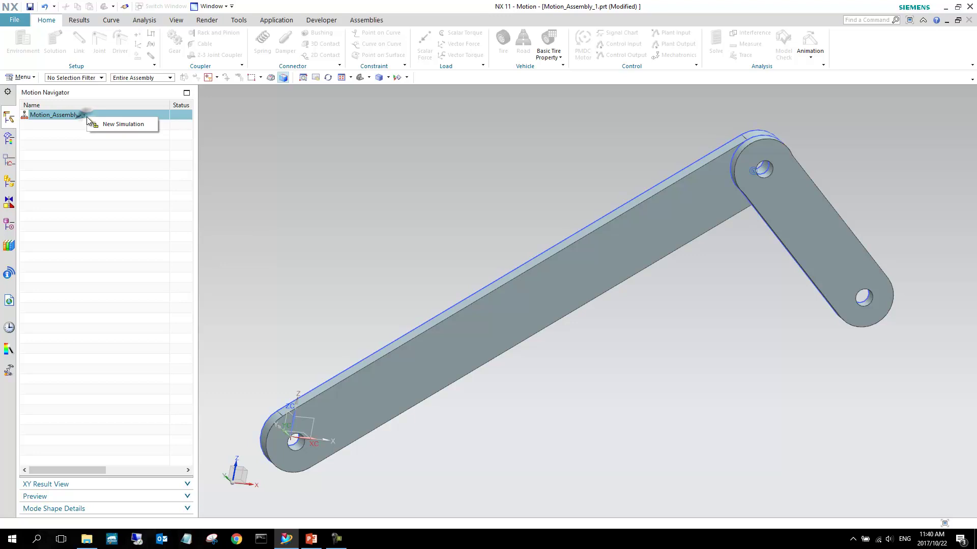
{"action": "left_click", "coordinate": [102, 124]}
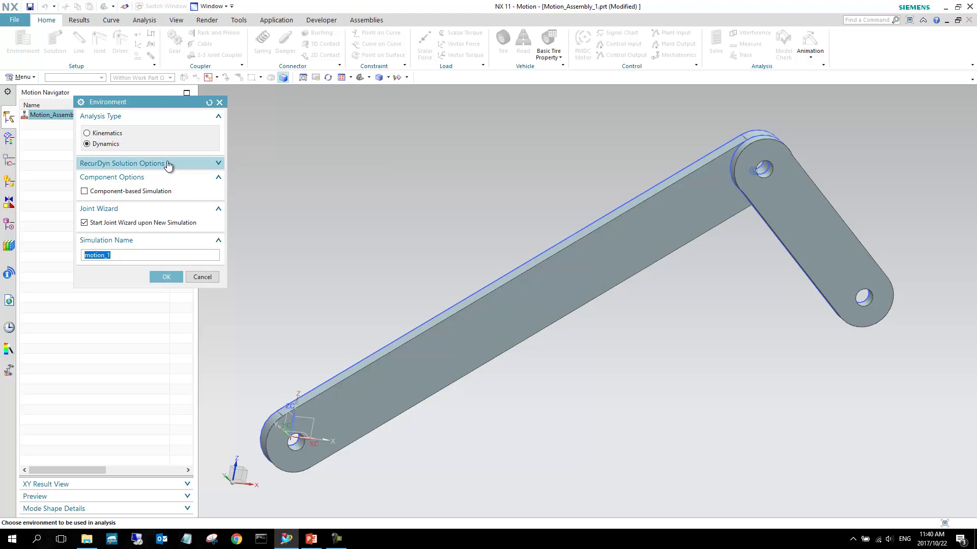
{"action": "left_click", "coordinate": [168, 163]}
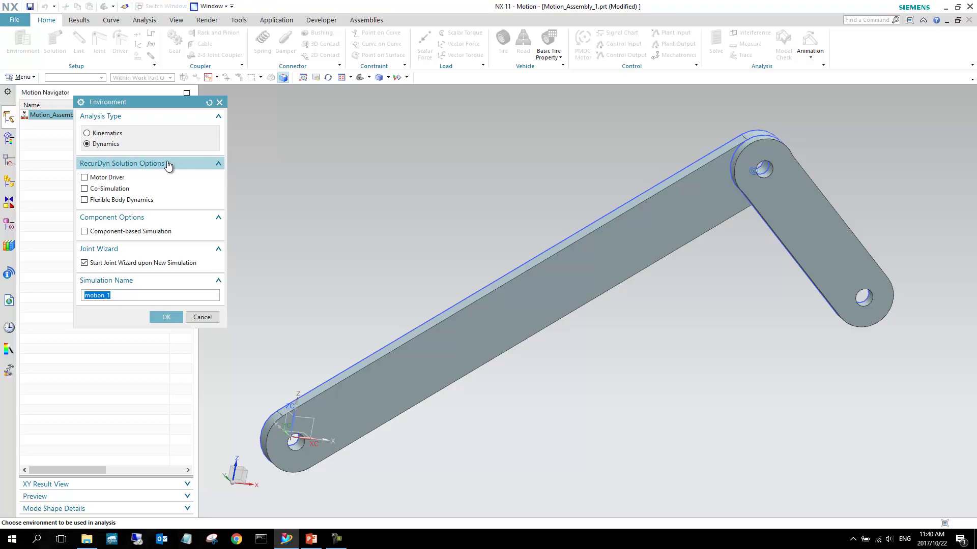
{"action": "left_click", "coordinate": [192, 163]}
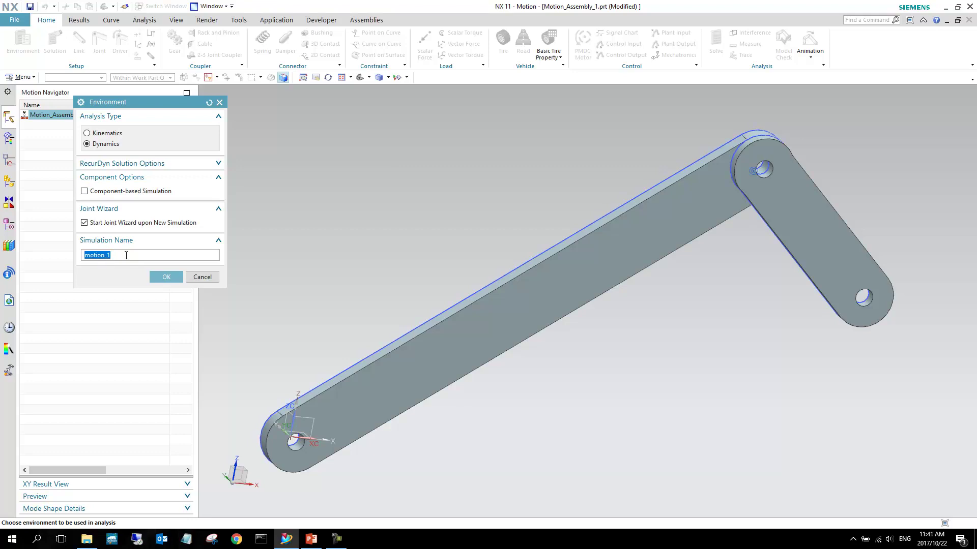
{"action": "left_click", "coordinate": [118, 193]}
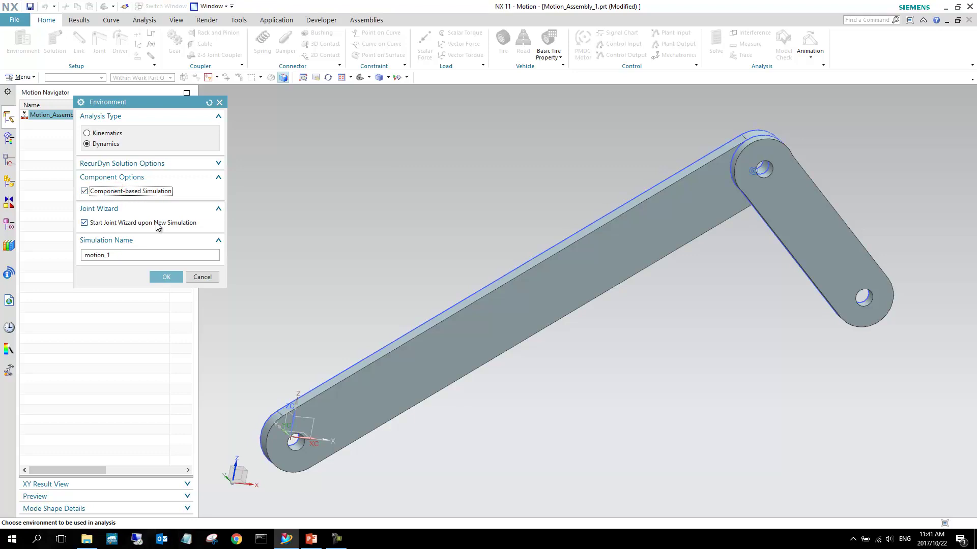
Create motion_1 and accept the PART_1->PART_2 Revolute mapping as a motion joint.
{"action": "left_click", "coordinate": [171, 276]}
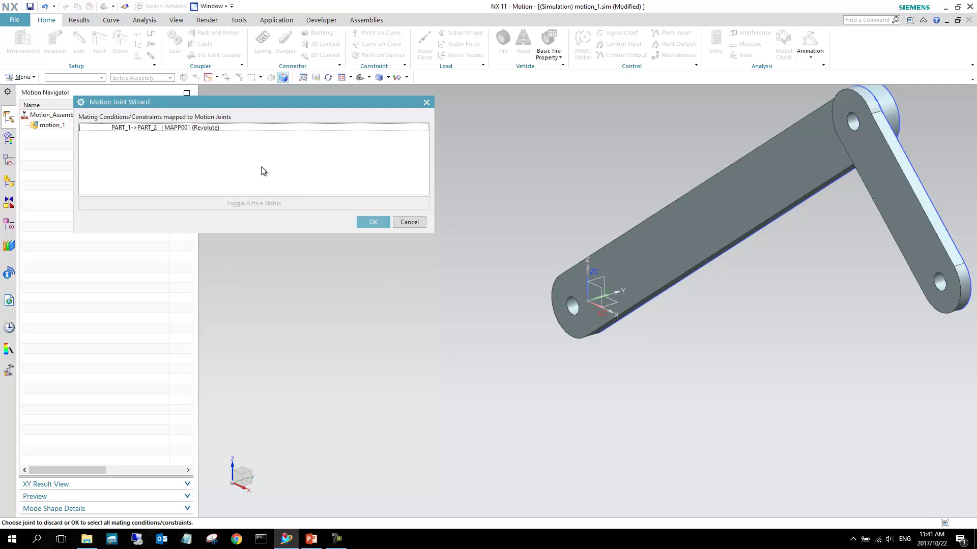
{"action": "left_click_drag", "start_coordinate": [235, 105], "coordinate": [371, 110]}
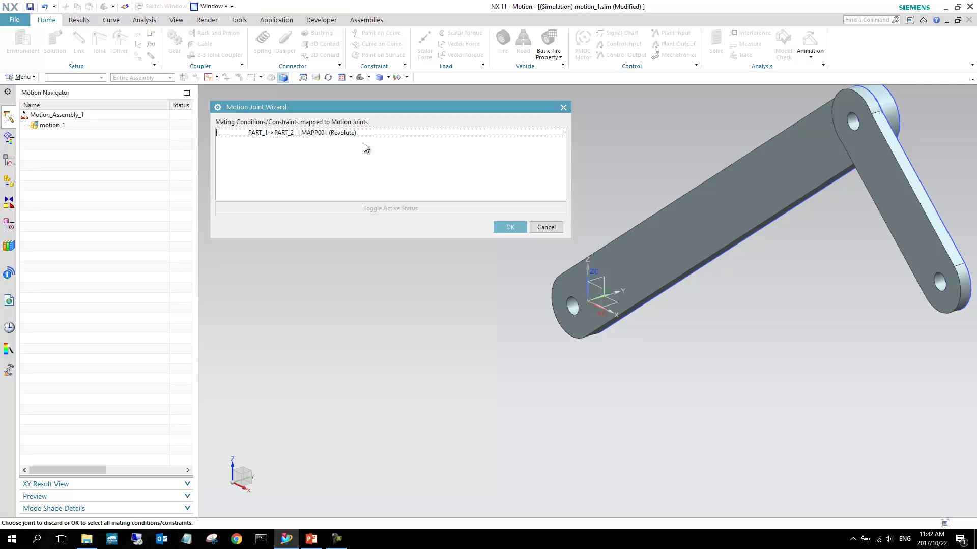
{"action": "left_click", "coordinate": [360, 132]}
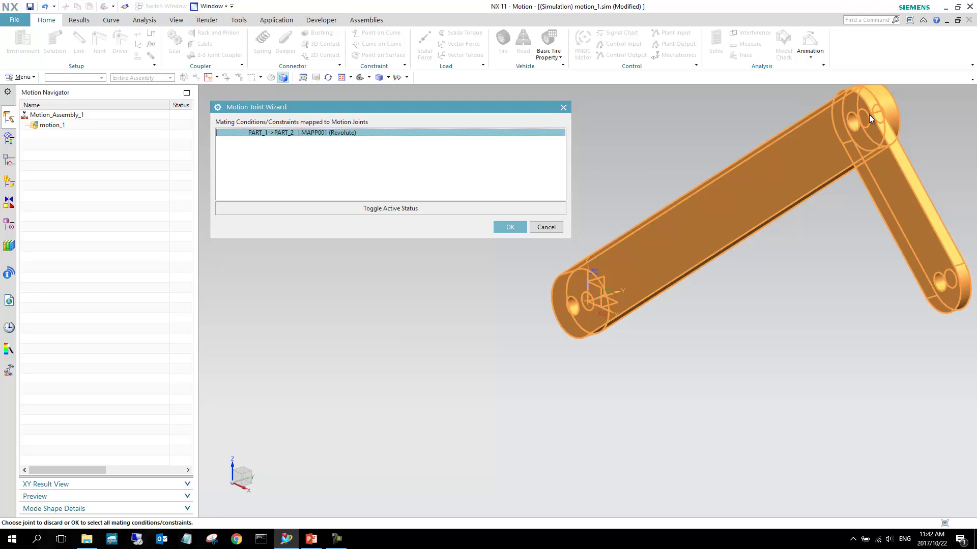
{"action": "left_click", "coordinate": [510, 228]}
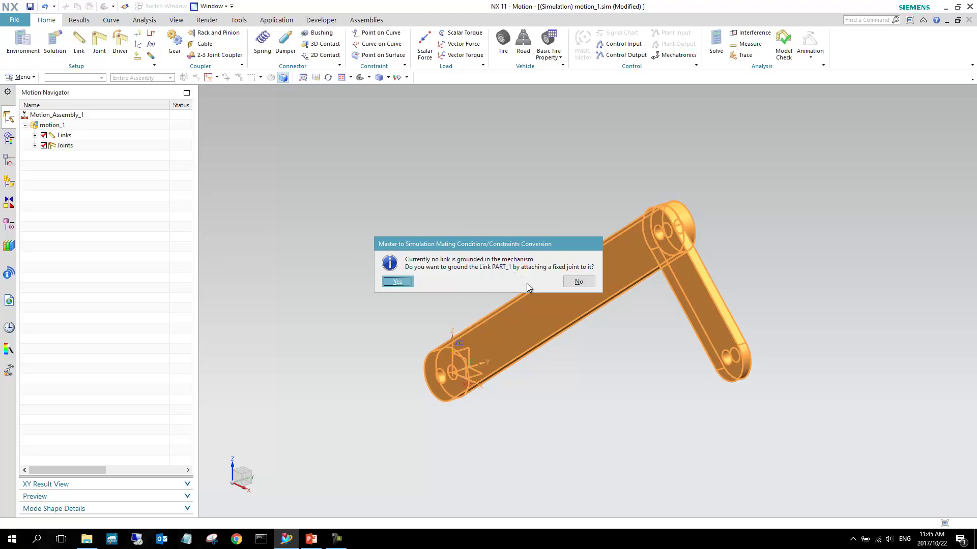
Decline grounding PART_1 with a fixed joint.
{"action": "left_click", "coordinate": [578, 283]}
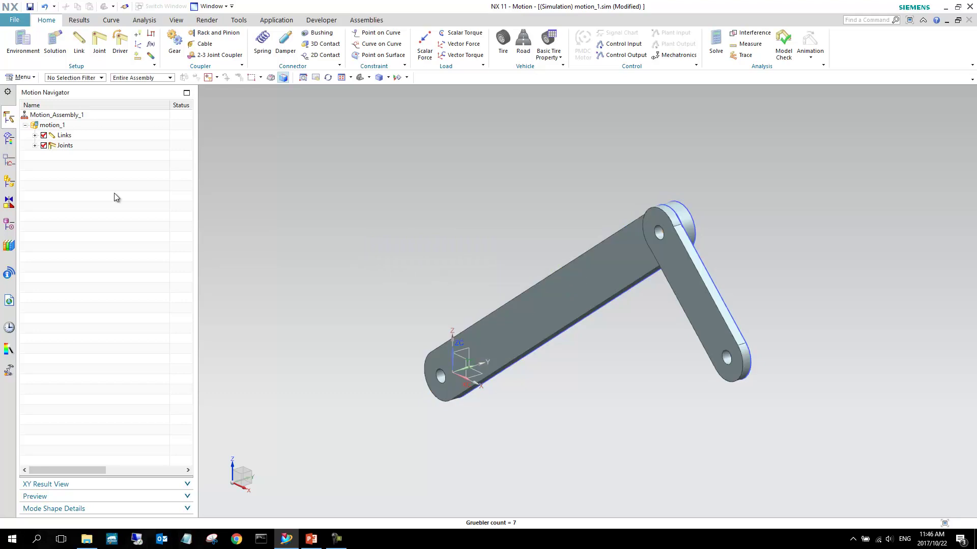
Expand Links and Joints, checking links PART_2 and PART_1 and selecting joint J001.
{"action": "left_click", "coordinate": [34, 135]}
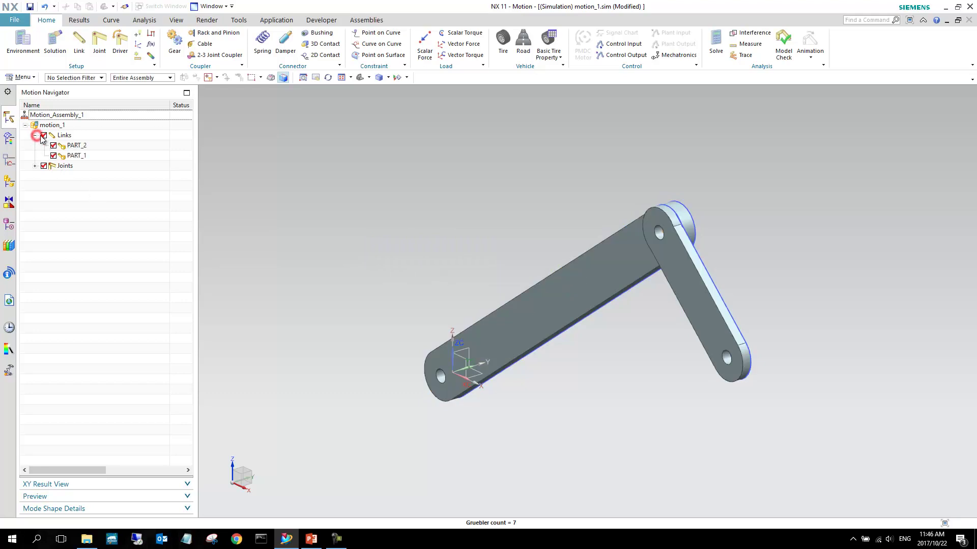
{"action": "left_click", "coordinate": [93, 146]}
{"action": "left_click", "coordinate": [90, 155]}
{"action": "left_click", "coordinate": [84, 238]}
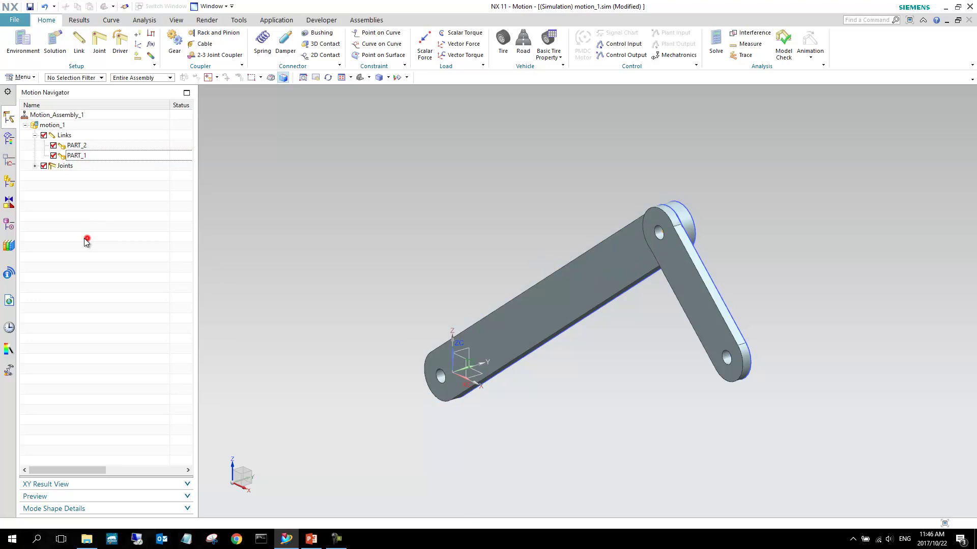
{"action": "left_click", "coordinate": [35, 166]}
{"action": "left_click", "coordinate": [81, 175]}
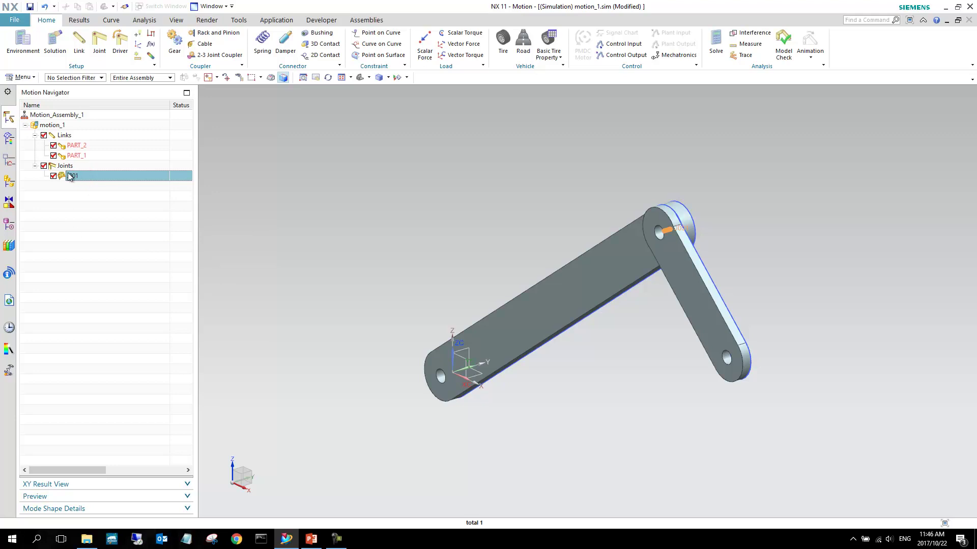
Zoom and orbit to inspect J001 and the long link's free end.
{"action": "scroll", "coordinate": [670, 232], "scroll_direction": "up", "scroll_amount": 5}
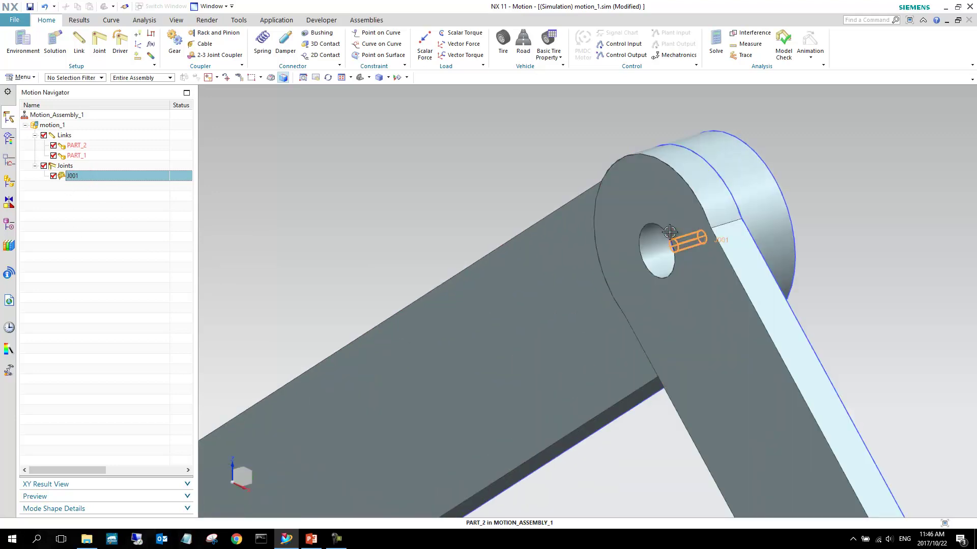
{"action": "mouse_move", "coordinate": [669, 232]}
{"action": "middle_mouse_down"}
{"action": "mouse_move", "coordinate": [688, 227]}
{"action": "mouse_move", "coordinate": [668, 234]}
{"action": "mouse_move", "coordinate": [682, 235]}
{"action": "middle_mouse_up"}
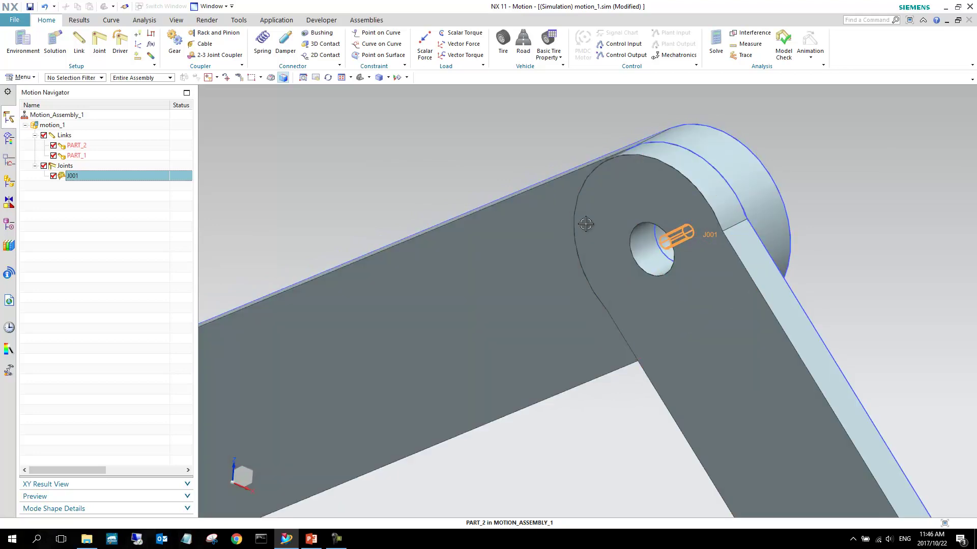
{"action": "scroll", "coordinate": [586, 224], "scroll_direction": "down", "scroll_amount": 2}
{"action": "middle_click_drag", "start_coordinate": [618, 254], "coordinate": [635, 242]}
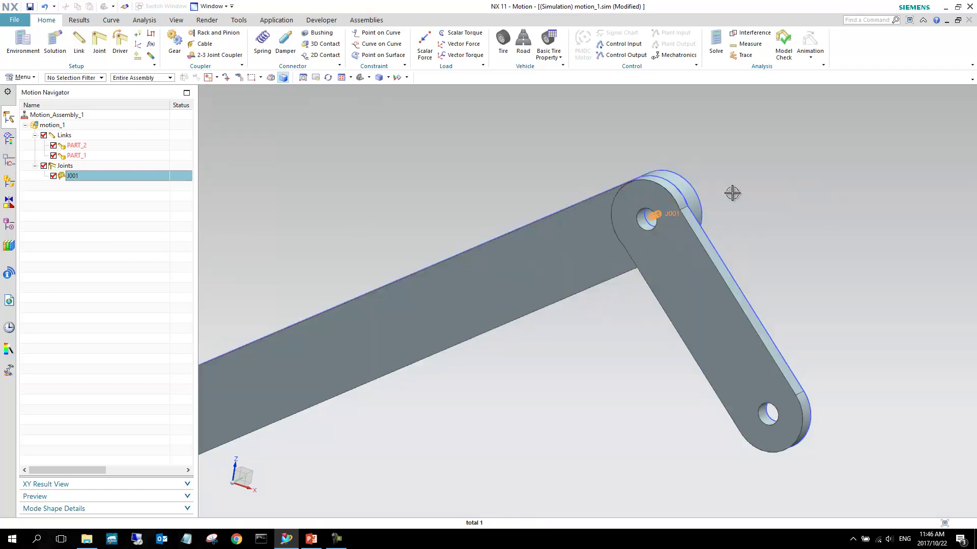
{"action": "scroll", "coordinate": [732, 193], "scroll_direction": "down", "scroll_amount": 4}
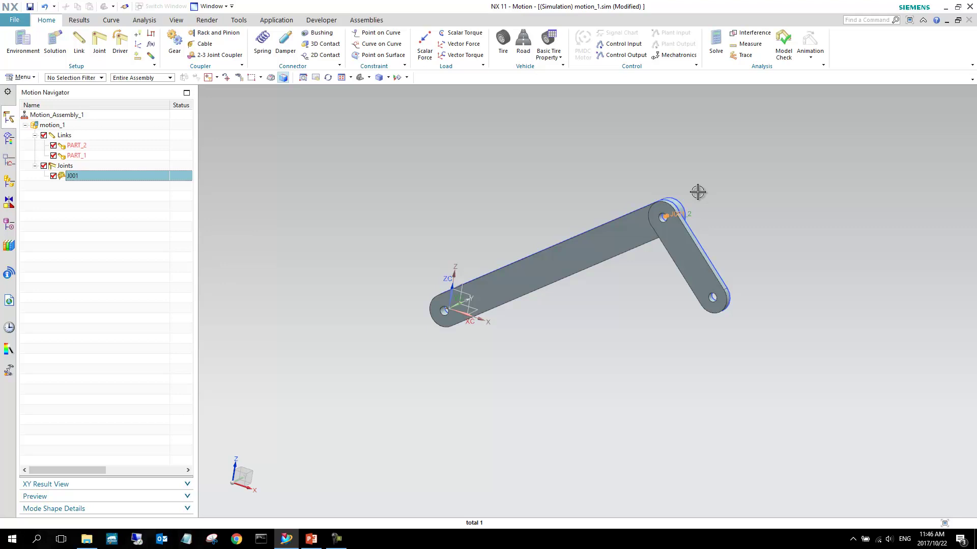
{"action": "scroll", "coordinate": [662, 219], "scroll_direction": "up", "scroll_amount": 3}
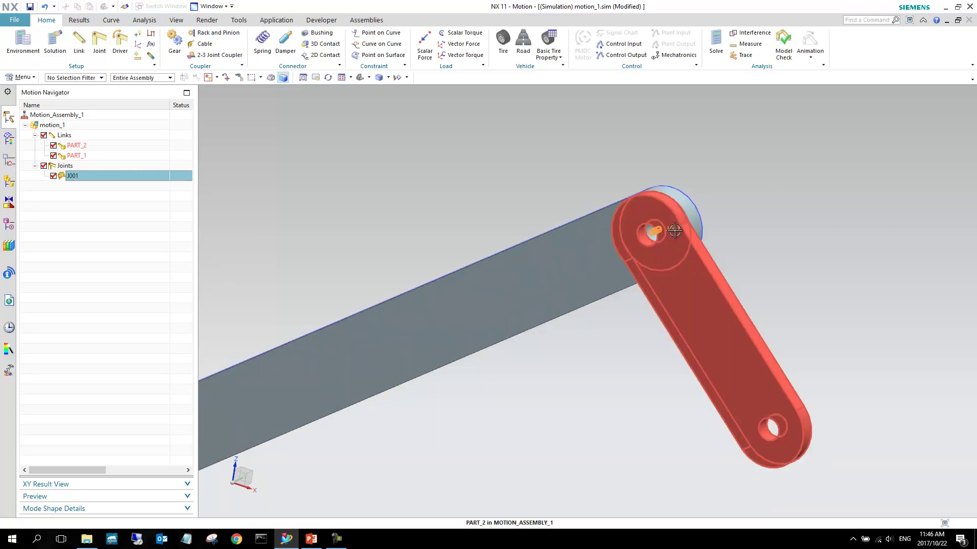
{"action": "scroll", "coordinate": [674, 230], "scroll_direction": "down", "scroll_amount": 3}
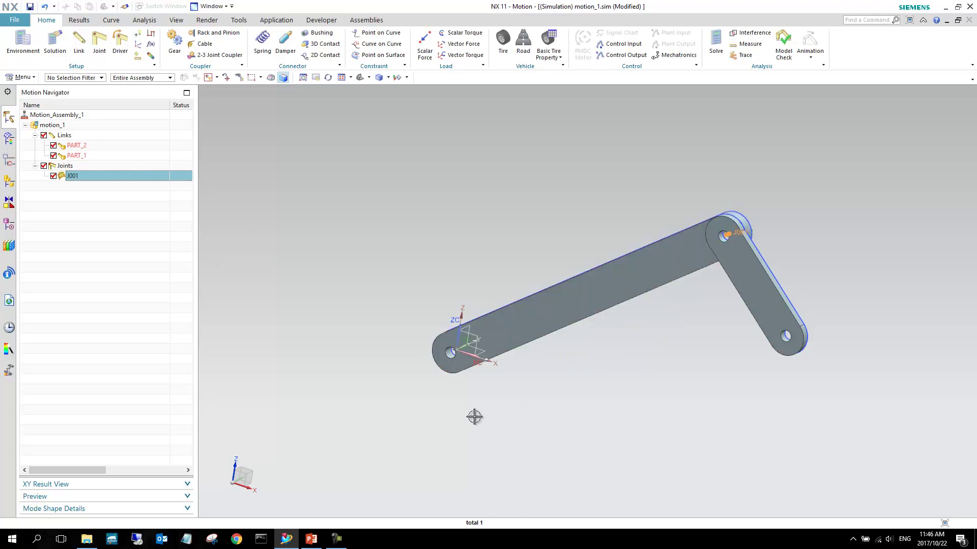
{"action": "scroll", "coordinate": [400, 341], "scroll_direction": "up", "scroll_amount": 4}
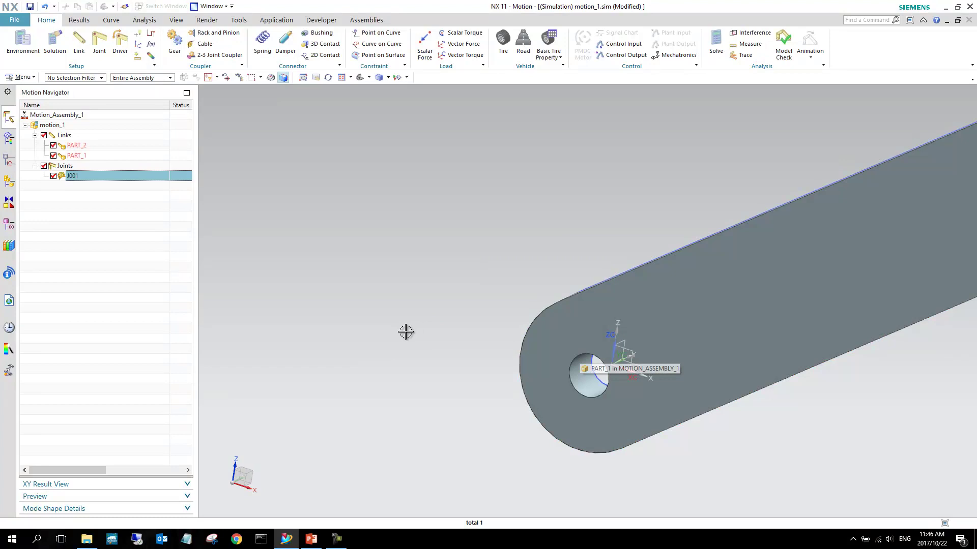
{"action": "scroll", "coordinate": [367, 320], "scroll_direction": "down", "scroll_amount": 3}
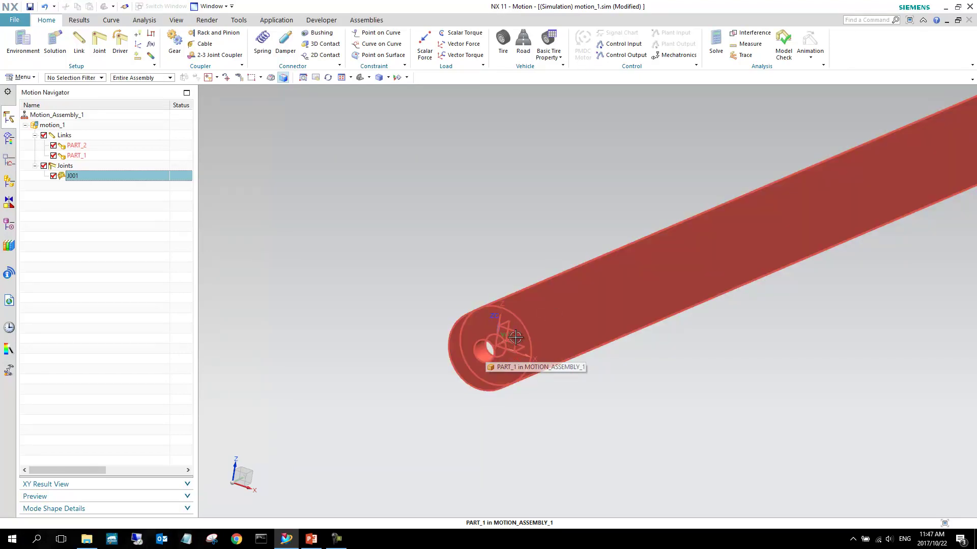
Start a Revolute joint on PART_1 with its origin at the end hole's arc centre.
{"action": "left_click", "coordinate": [99, 43]}
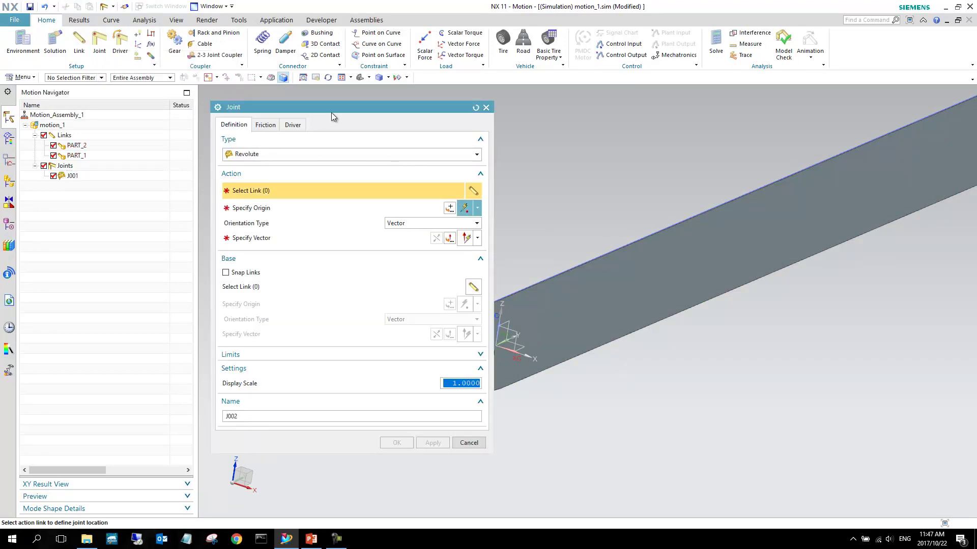
{"action": "left_click_drag", "start_coordinate": [331, 113], "coordinate": [269, 97]}
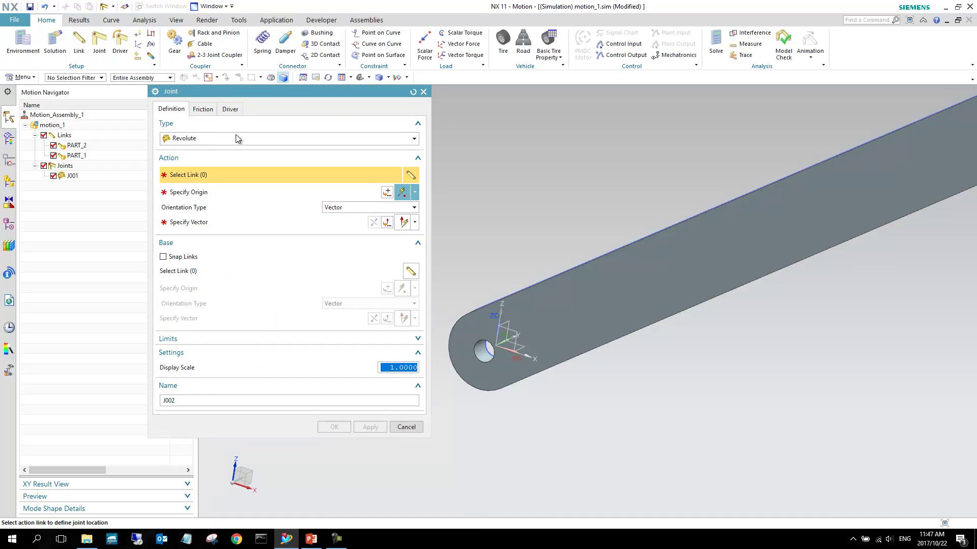
{"action": "left_click", "coordinate": [196, 142]}
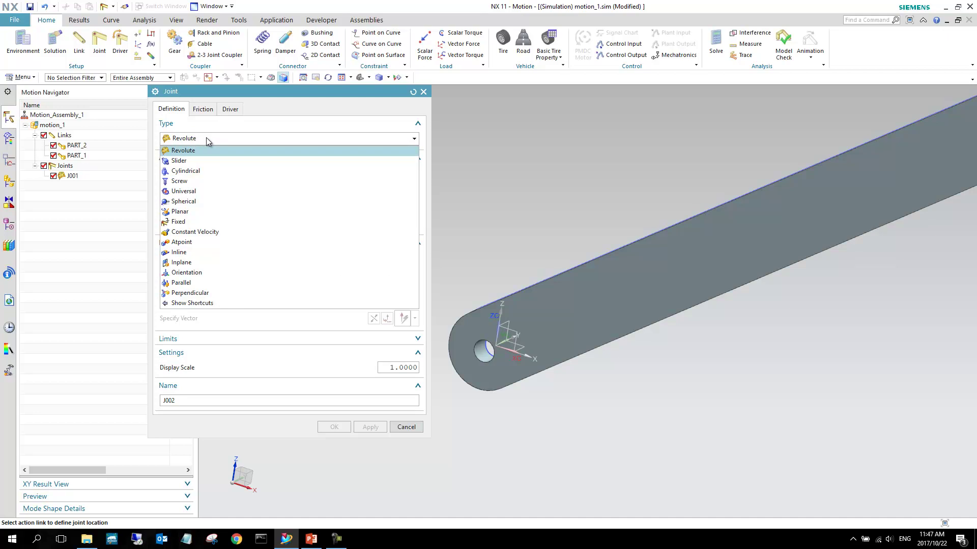
{"action": "left_click", "coordinate": [206, 137]}
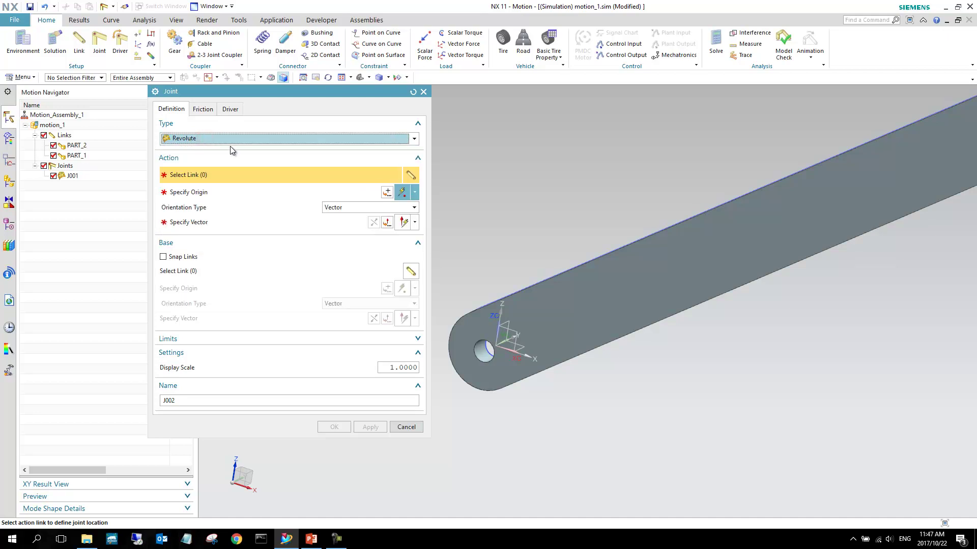
{"action": "left_click", "coordinate": [620, 291]}
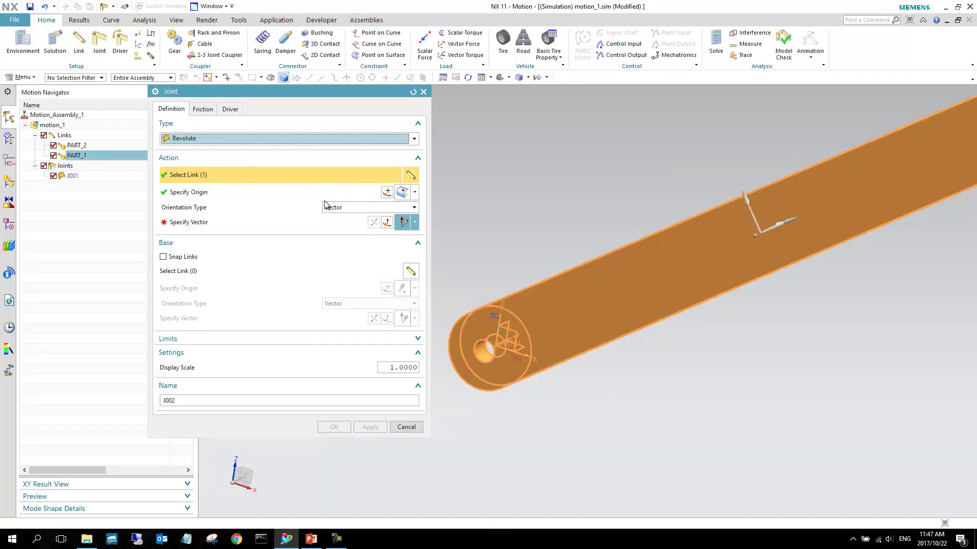
{"action": "left_click", "coordinate": [417, 196]}
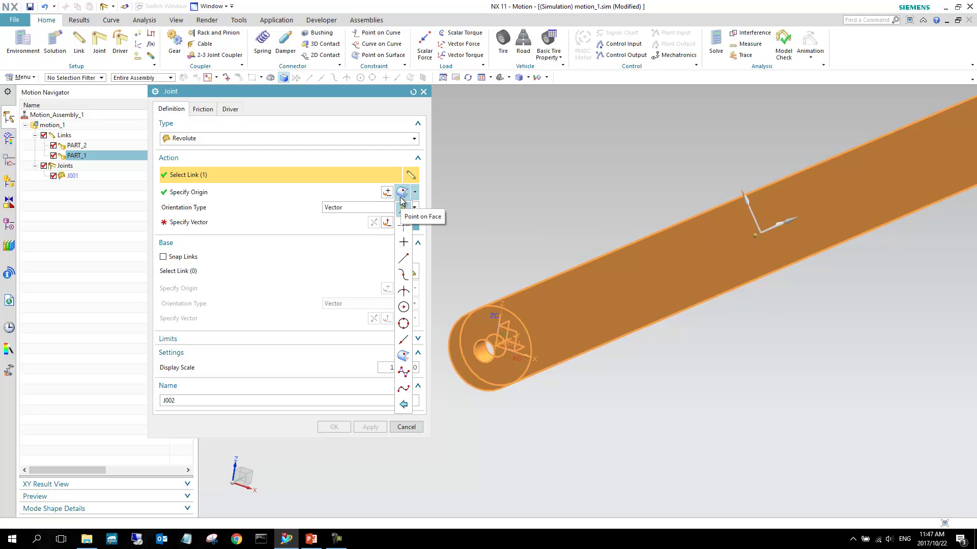
{"action": "left_click", "coordinate": [403, 308]}
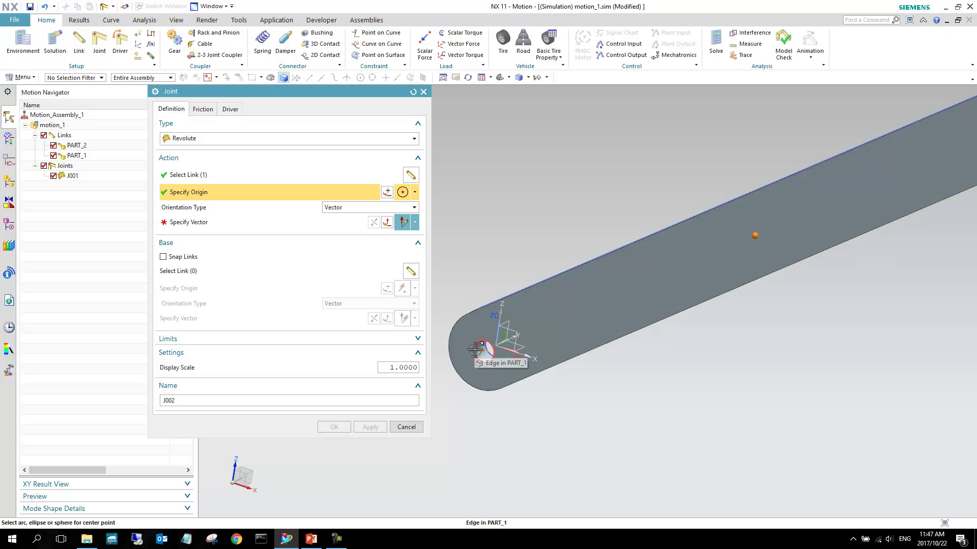
{"action": "left_click", "coordinate": [475, 345]}
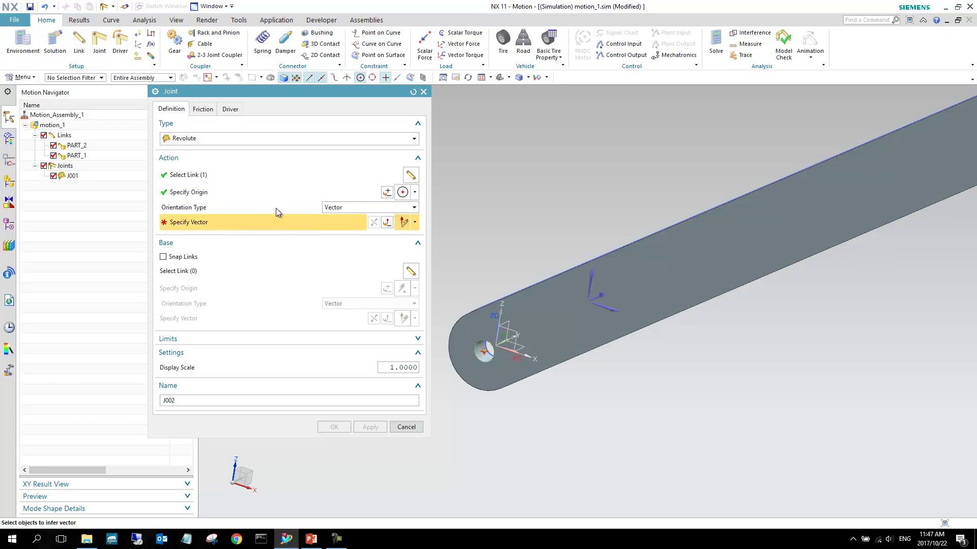
Set the joint axis normal to the rod face and finish joint J002.
{"action": "left_click", "coordinate": [248, 192]}
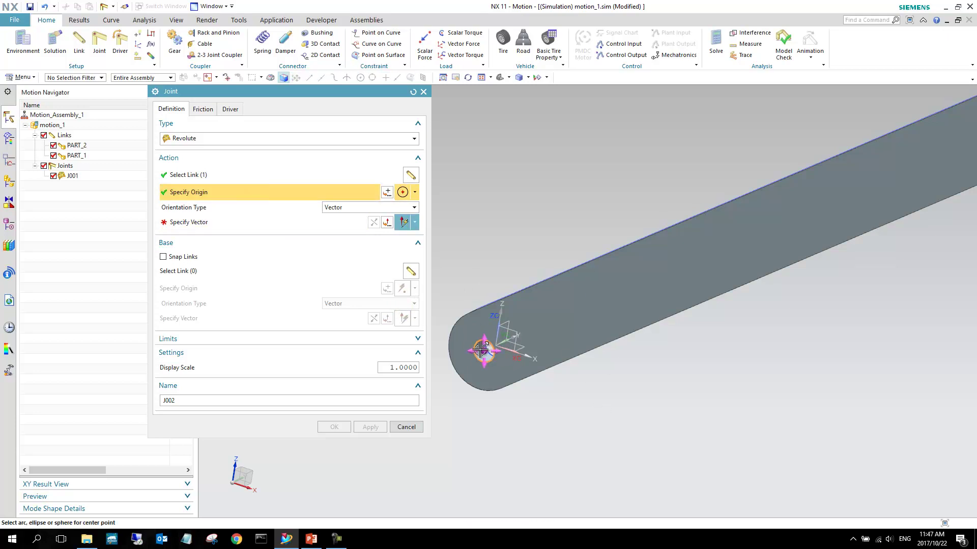
{"action": "left_click", "coordinate": [238, 221]}
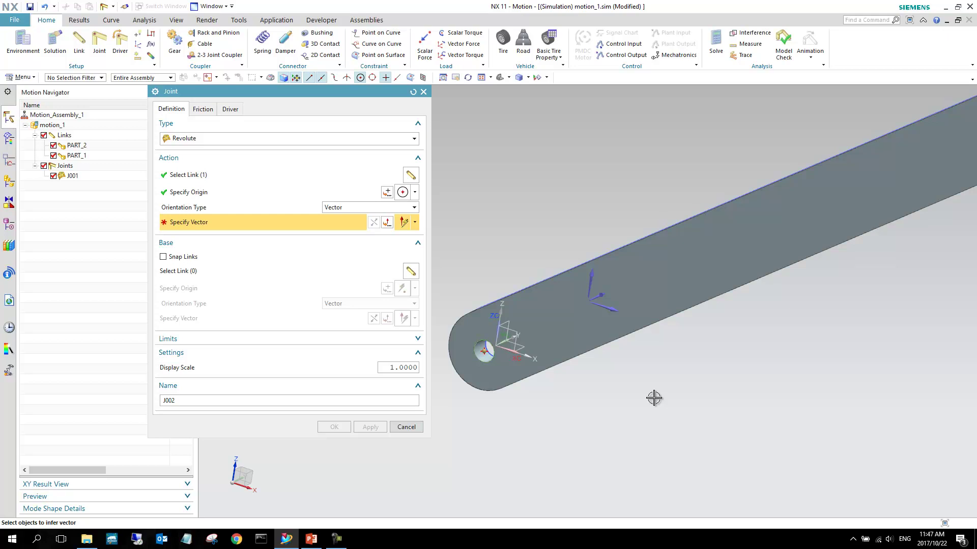
{"action": "middle_click_drag", "start_coordinate": [588, 290], "coordinate": [574, 245]}
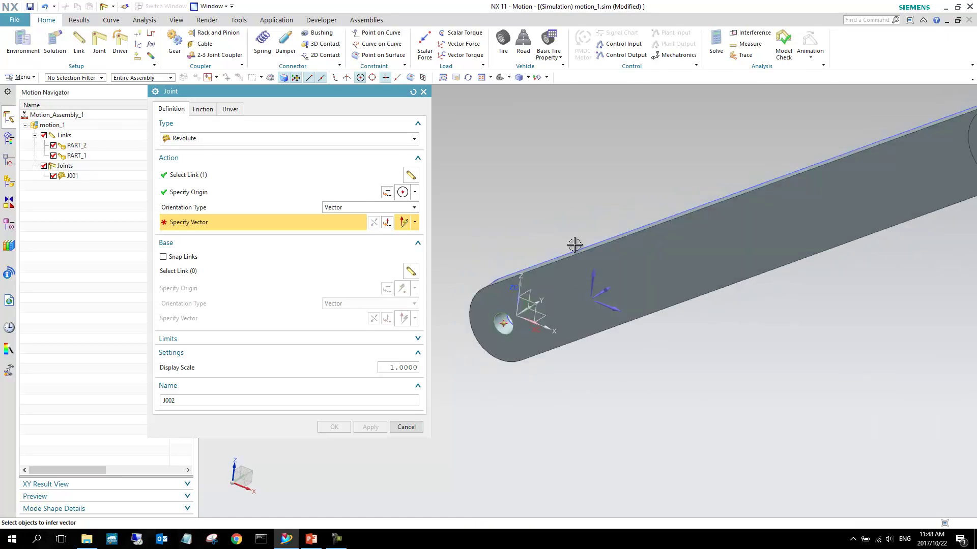
{"action": "left_click", "coordinate": [570, 294]}
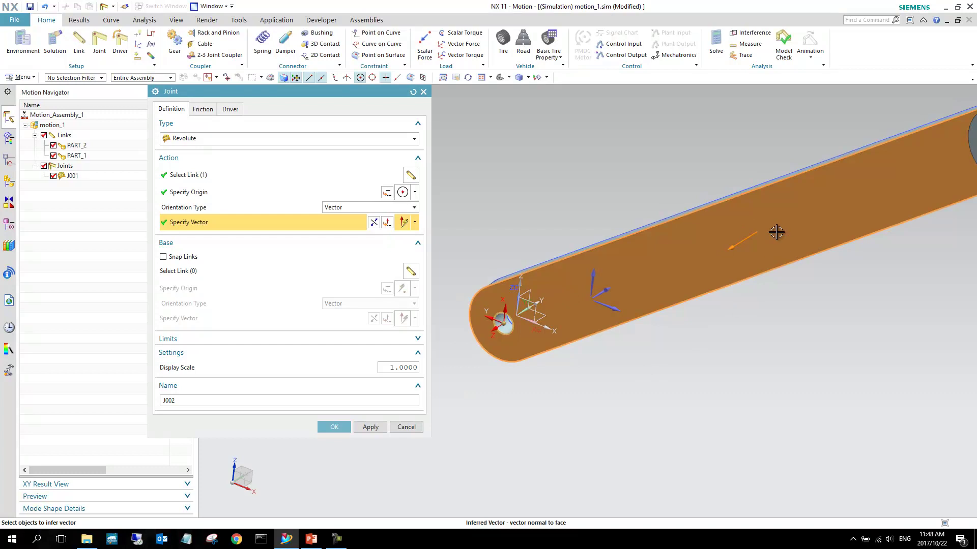
{"action": "middle_click_drag", "start_coordinate": [776, 232], "coordinate": [736, 250]}
{"action": "left_click", "coordinate": [340, 426]}
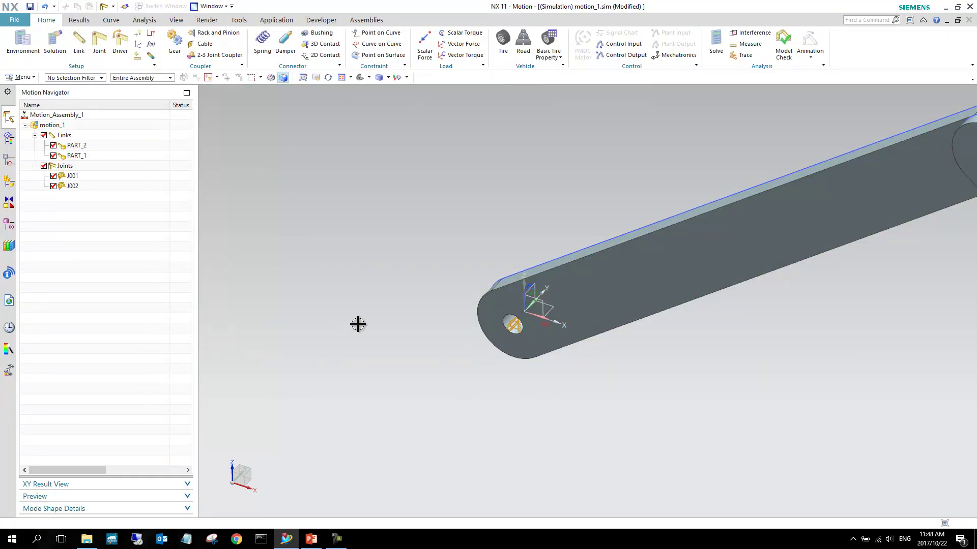
{"action": "scroll", "coordinate": [310, 319], "scroll_direction": "down", "scroll_amount": 3}
{"action": "scroll", "coordinate": [432, 288], "scroll_direction": "up", "scroll_amount": 2}
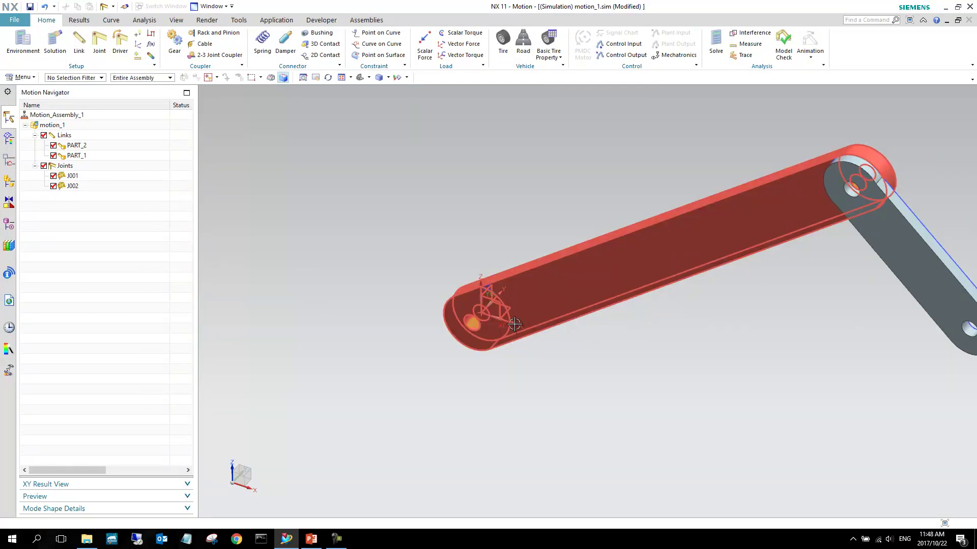
{"action": "middle_click_drag", "start_coordinate": [515, 324], "coordinate": [531, 308]}
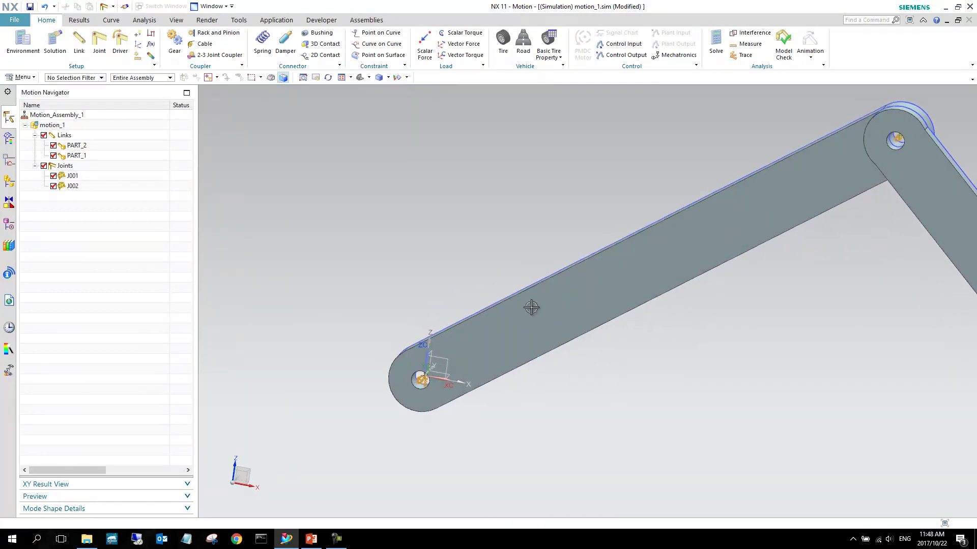
{"action": "scroll", "coordinate": [431, 385], "scroll_direction": "up", "scroll_amount": 3}
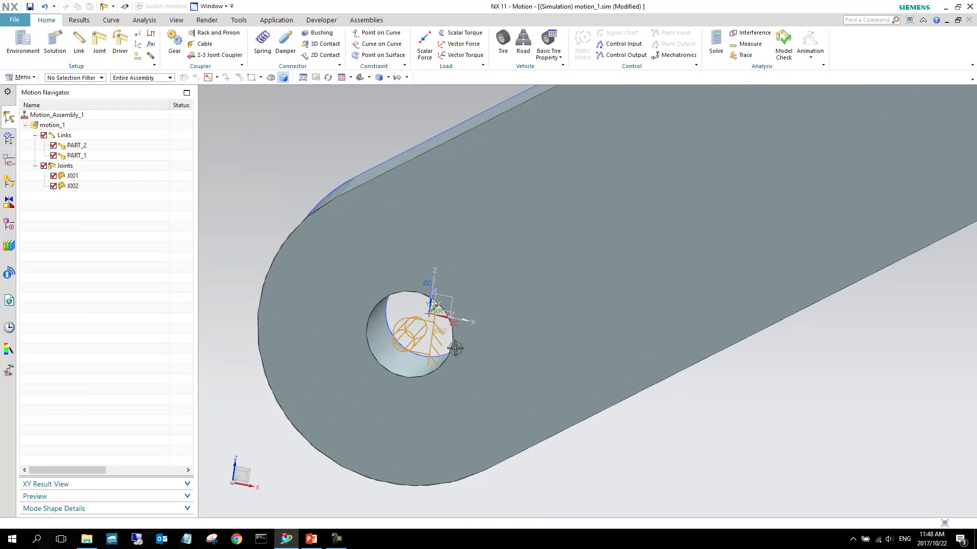
{"action": "scroll", "coordinate": [407, 331], "scroll_direction": "up", "scroll_amount": 3}
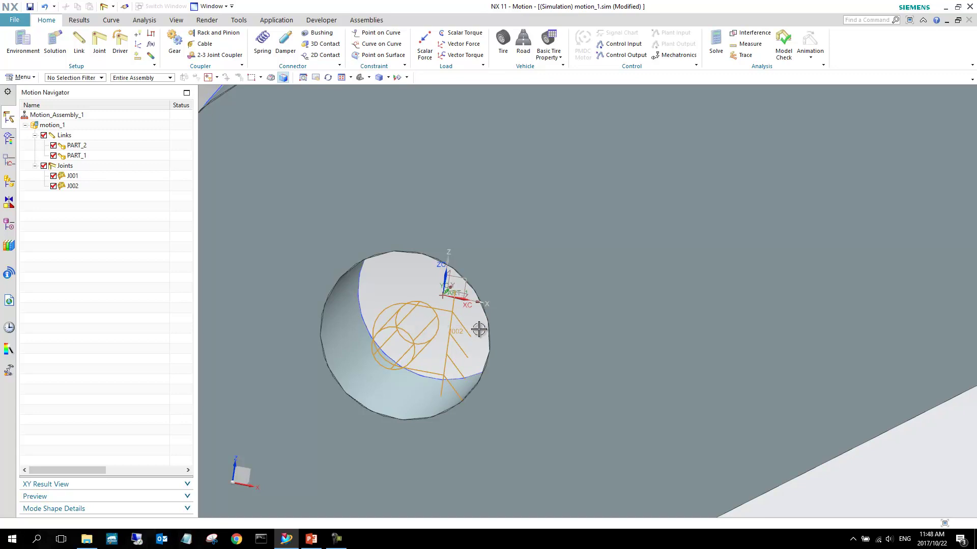
{"action": "scroll", "coordinate": [346, 361], "scroll_direction": "down", "scroll_amount": 5}
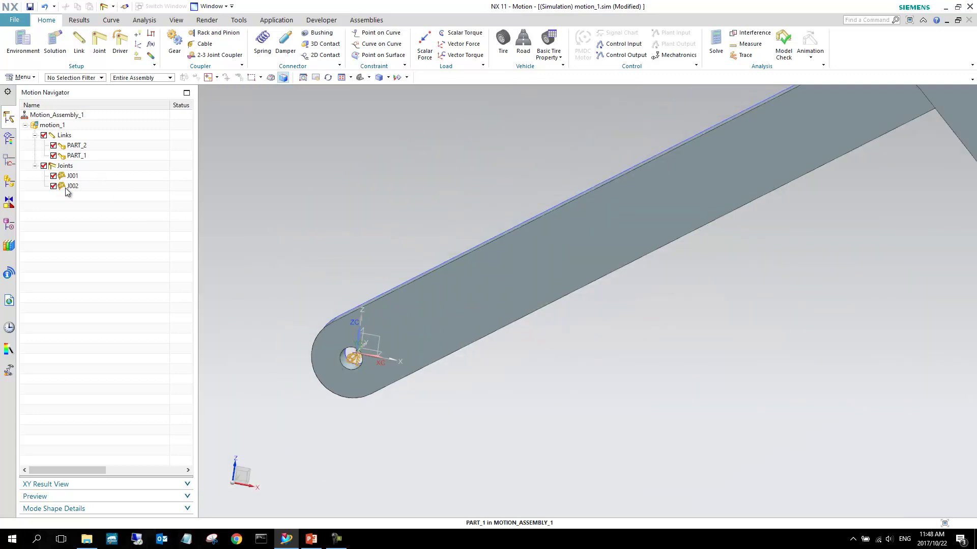
{"action": "scroll", "coordinate": [339, 353], "scroll_direction": "down", "scroll_amount": 4}
{"action": "scroll", "coordinate": [630, 191], "scroll_direction": "up", "scroll_amount": 5}
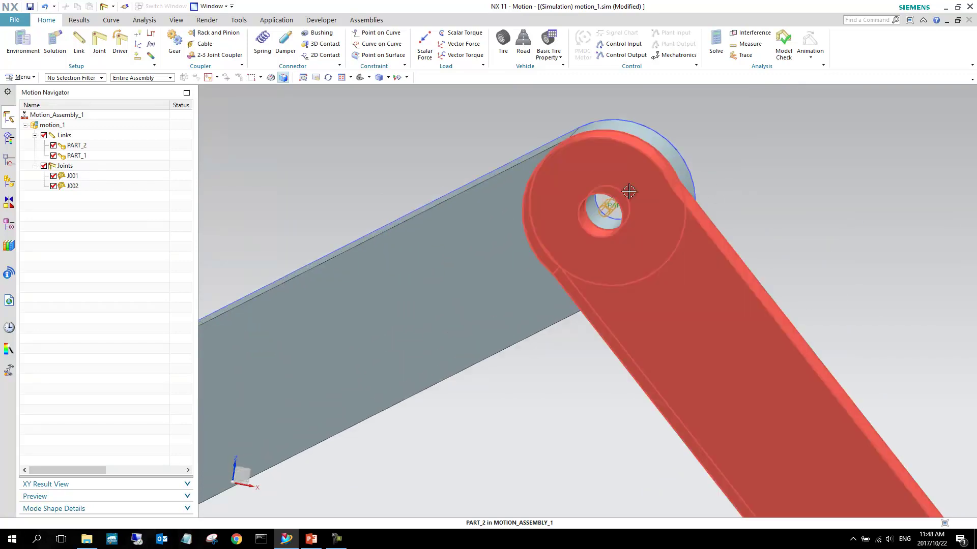
{"action": "scroll", "coordinate": [629, 191], "scroll_direction": "up", "scroll_amount": 3}
{"action": "mouse_move", "coordinate": [689, 353]}
{"action": "middle_mouse_down"}
{"action": "mouse_move", "coordinate": [700, 343]}
{"action": "mouse_move", "coordinate": [687, 356]}
{"action": "middle_mouse_up"}
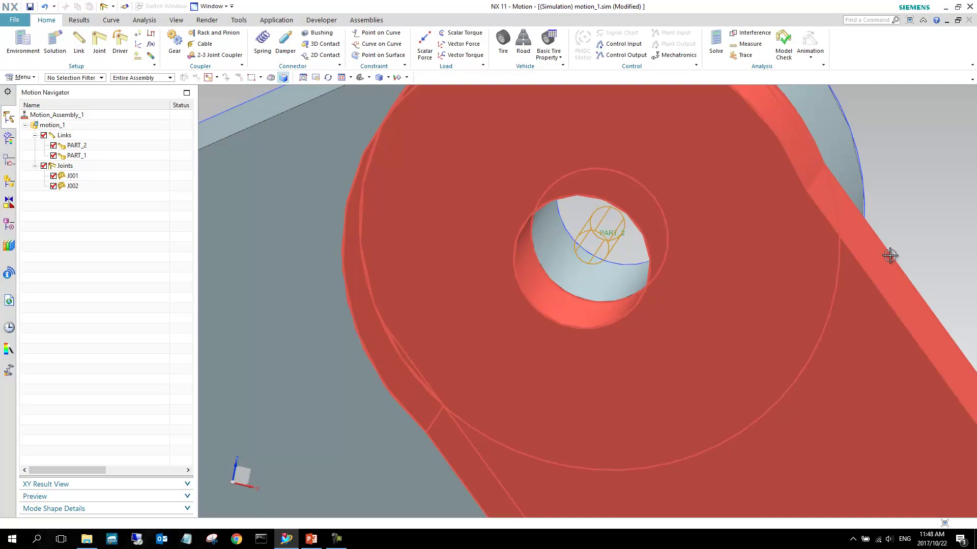
Review J001's links, PART_2 as action and PART_1 as base, then cancel the Joint dialog.
{"action": "scroll", "coordinate": [890, 255], "scroll_direction": "down", "scroll_amount": 8}
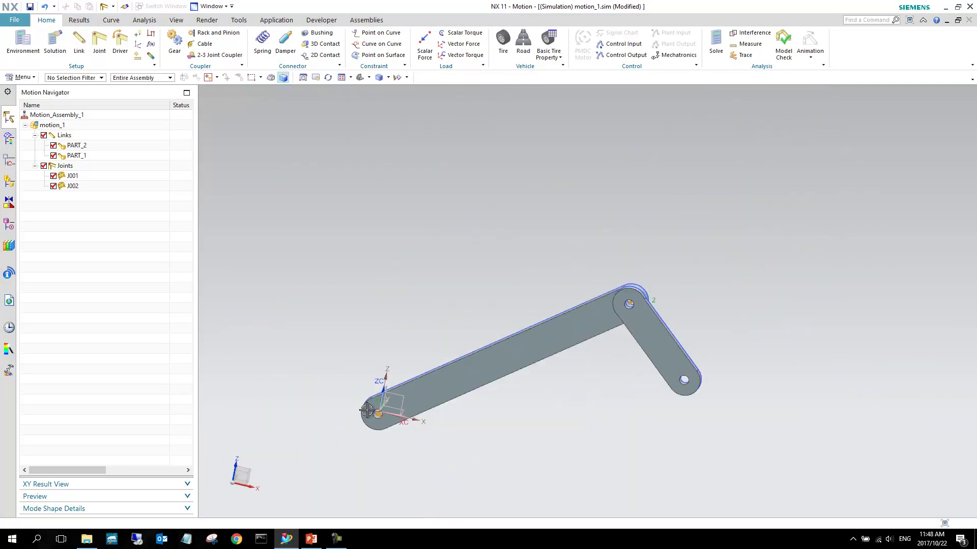
{"action": "scroll", "coordinate": [367, 410], "scroll_direction": "up", "scroll_amount": 5}
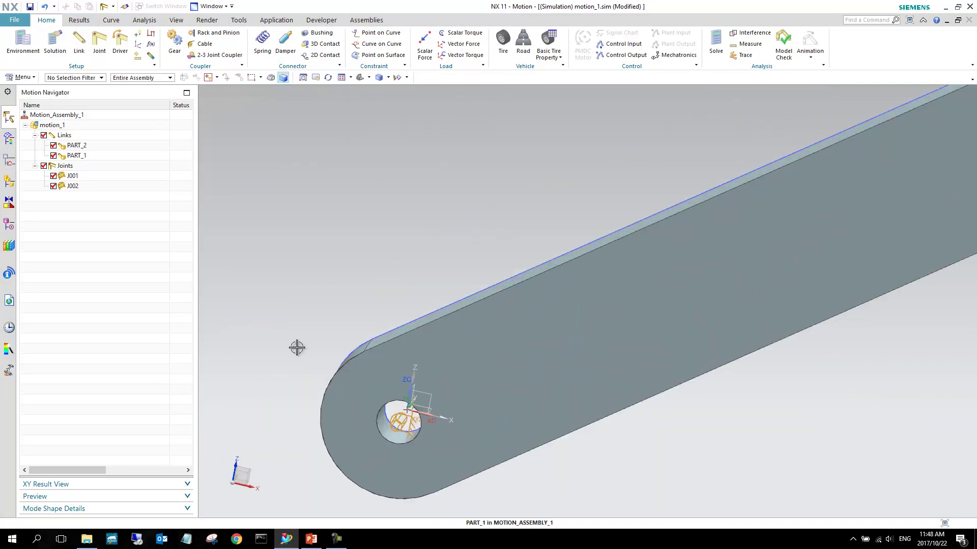
{"action": "left_click", "coordinate": [76, 186]}
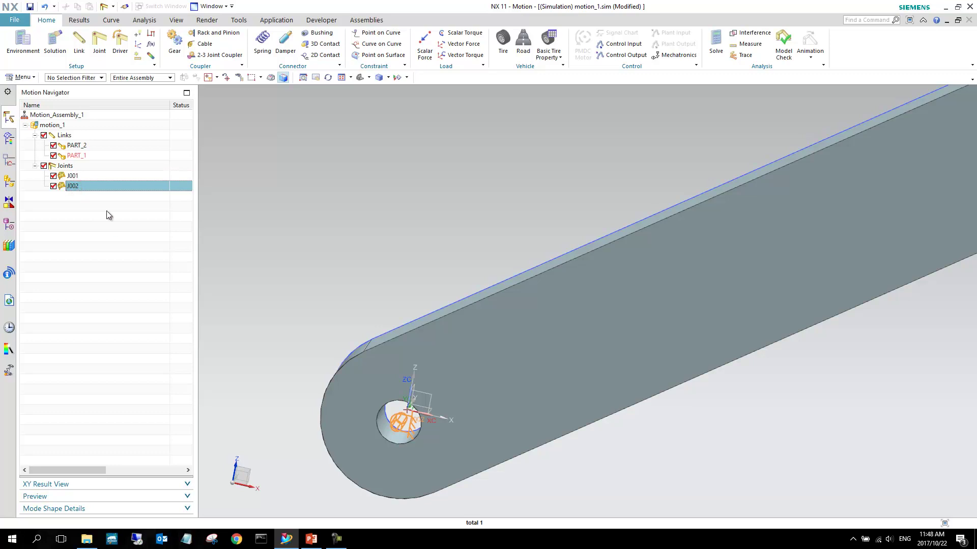
{"action": "double_click", "coordinate": [93, 178]}
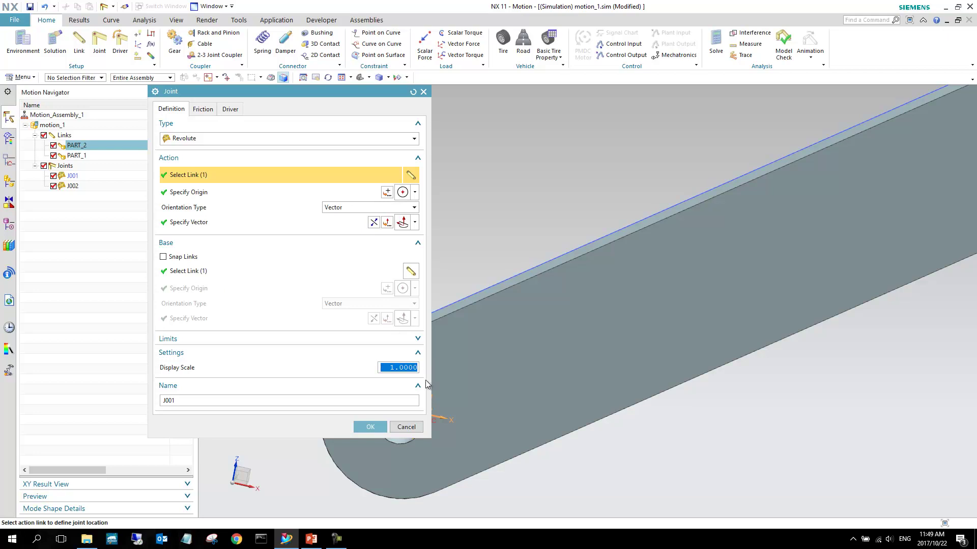
{"action": "scroll", "coordinate": [716, 332], "scroll_direction": "down", "scroll_amount": 3}
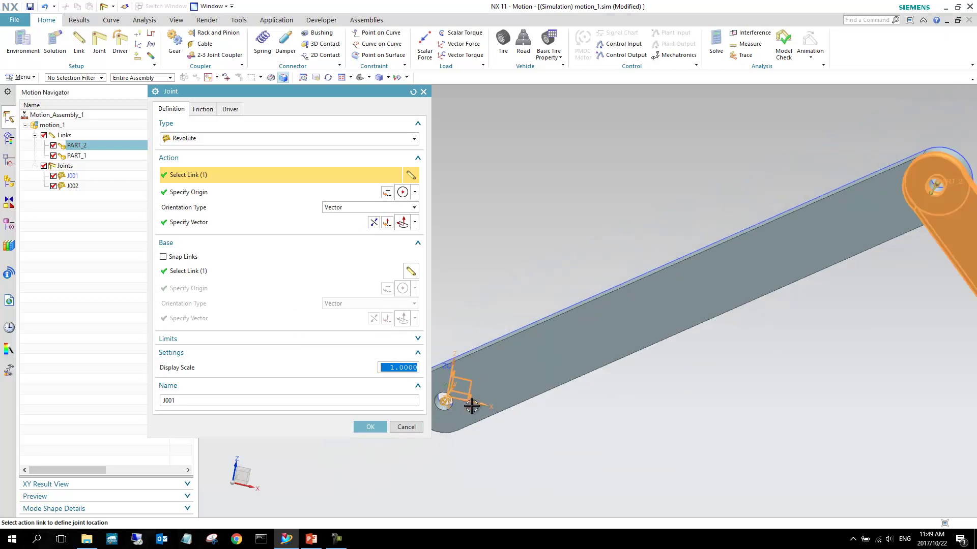
{"action": "scroll", "coordinate": [812, 267], "scroll_direction": "up", "scroll_amount": 4}
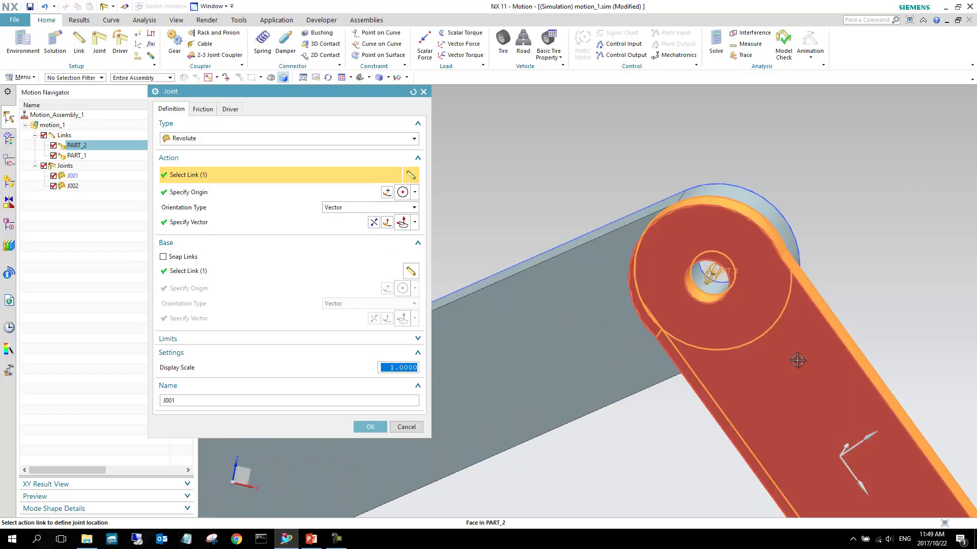
{"action": "left_click", "coordinate": [308, 275]}
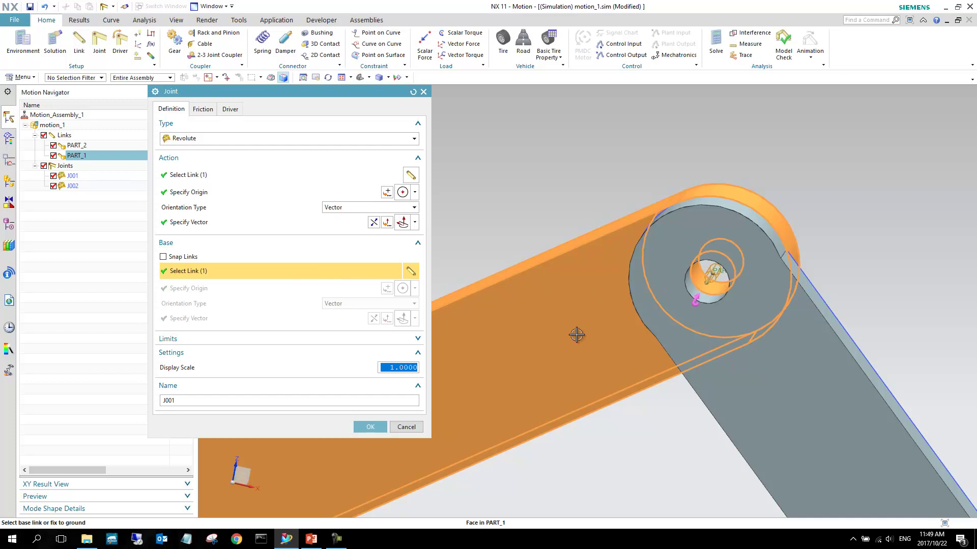
{"action": "left_click", "coordinate": [405, 426]}
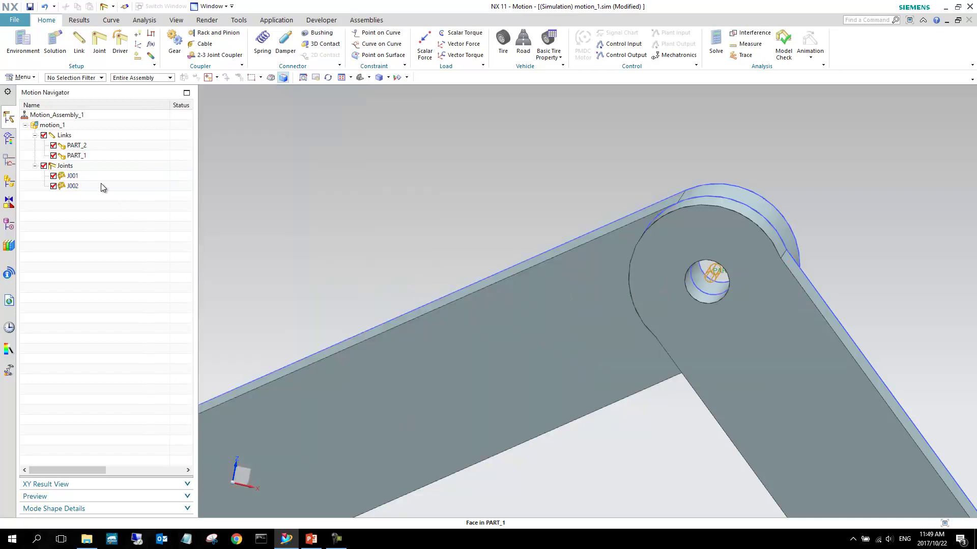
{"action": "left_click", "coordinate": [127, 186]}
{"action": "scroll", "coordinate": [610, 268], "scroll_direction": "down", "scroll_amount": 5}
{"action": "scroll", "coordinate": [388, 439], "scroll_direction": "up", "scroll_amount": 6}
{"action": "scroll", "coordinate": [388, 439], "scroll_direction": "up", "scroll_amount": 3}
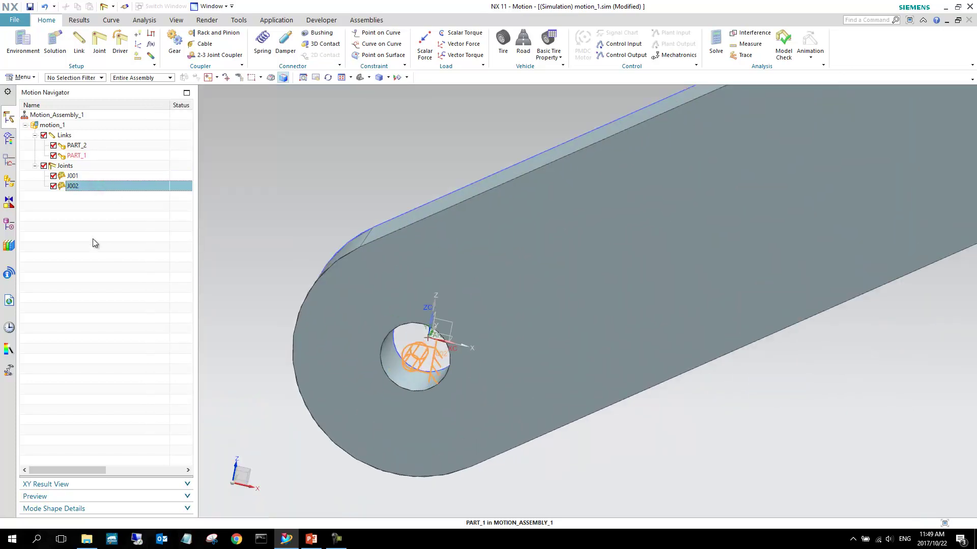
{"action": "double_click", "coordinate": [75, 185]}
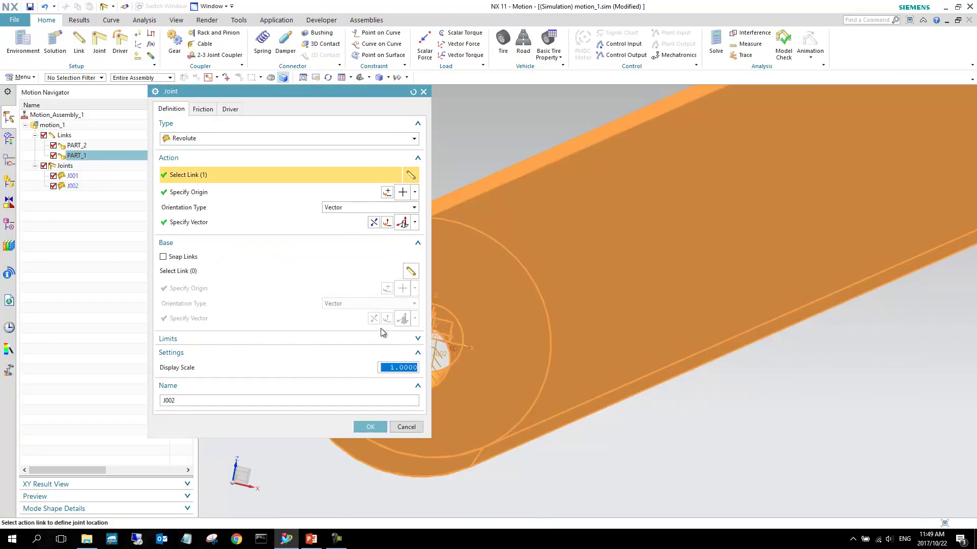
{"action": "scroll", "coordinate": [659, 327], "scroll_direction": "down", "scroll_amount": 3}
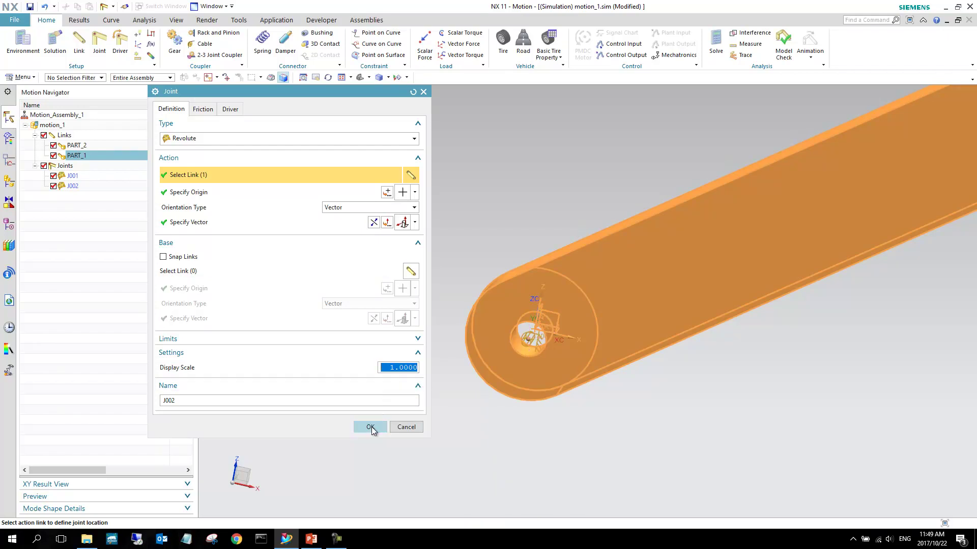
{"action": "left_click", "coordinate": [371, 426]}
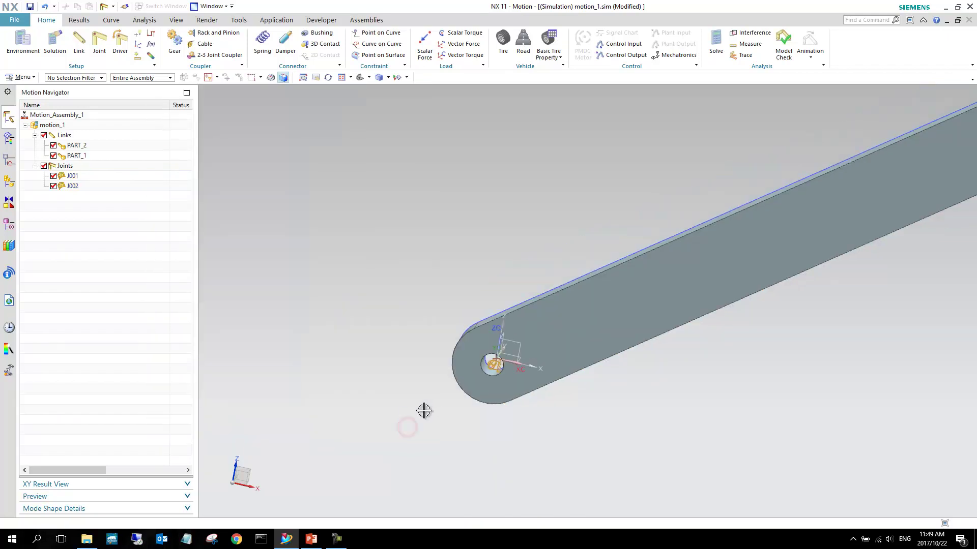
{"action": "scroll", "coordinate": [353, 363], "scroll_direction": "down", "scroll_amount": 3}
{"action": "middle_click_drag", "start_coordinate": [497, 342], "coordinate": [491, 338]}
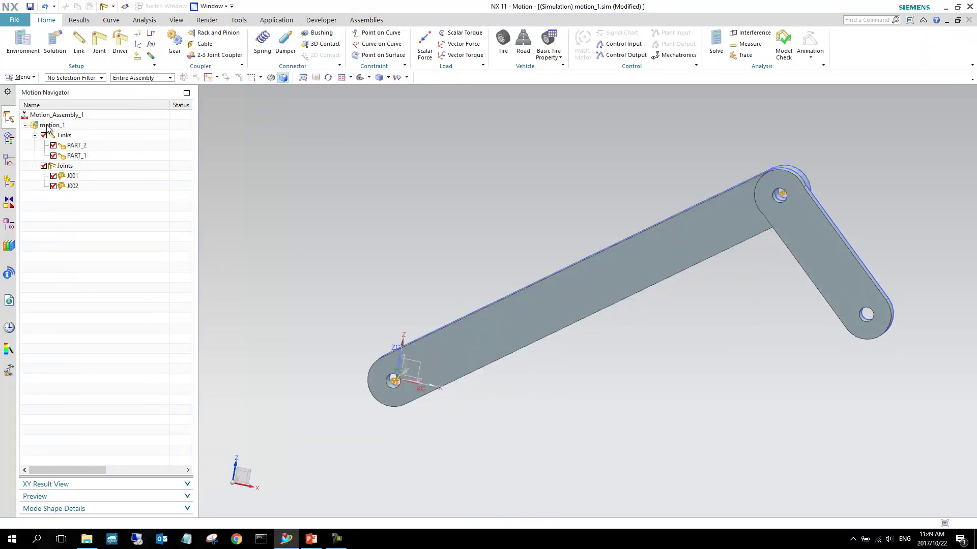
Start a new solution for motion_1 from its Motion Navigator shortcut menu.
{"action": "right_click", "coordinate": [61, 125]}
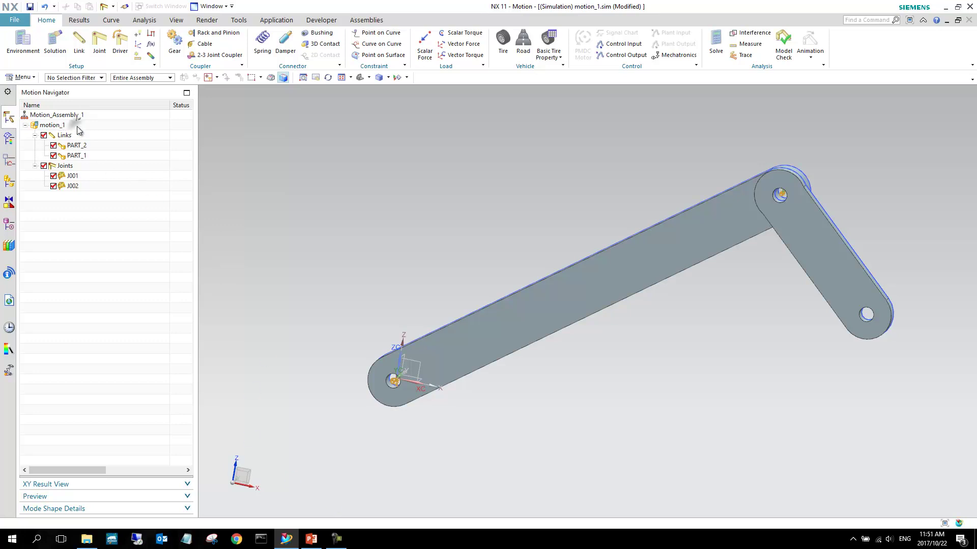
{"action": "right_click", "coordinate": [78, 127]}
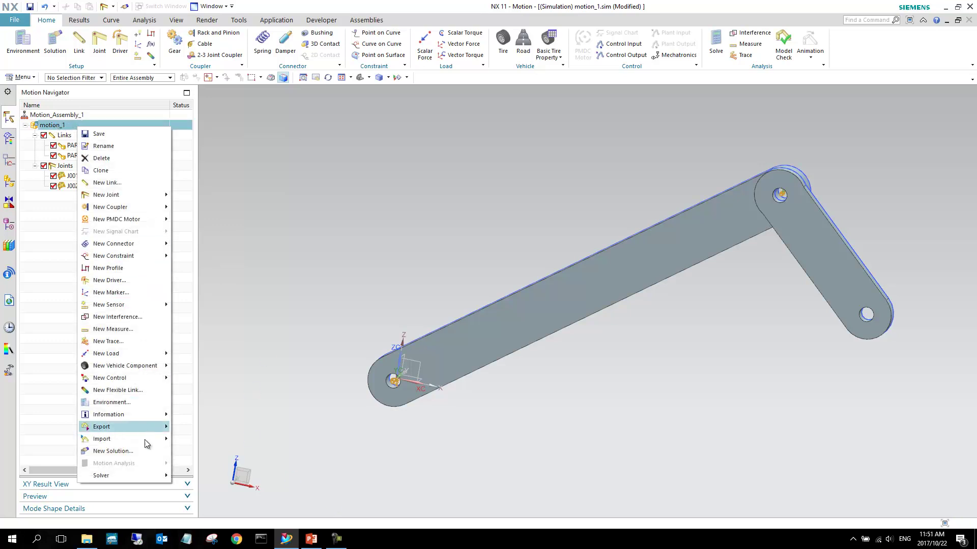
{"action": "left_click", "coordinate": [112, 452]}
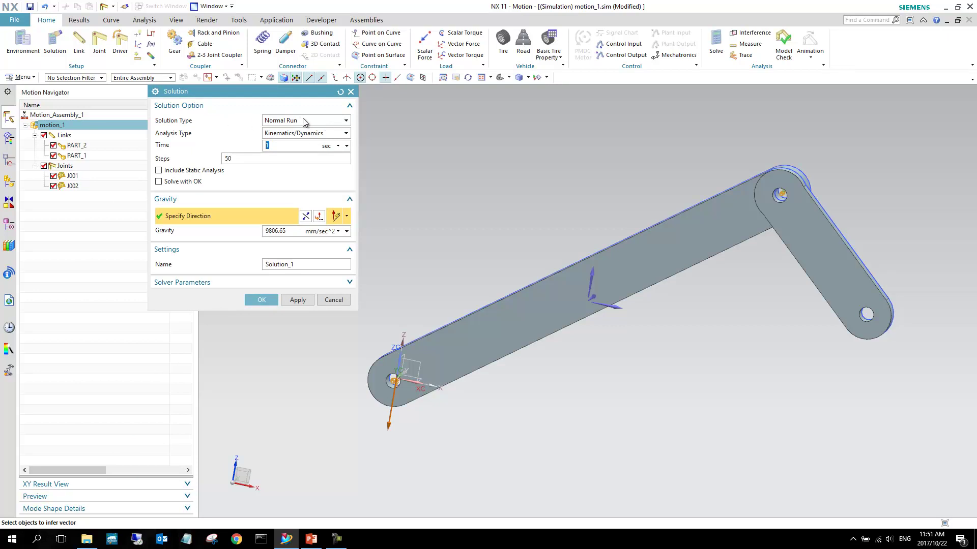
Keep Normal Run and set Solution_1 to a 5 sec duration with 500 steps.
{"action": "left_click", "coordinate": [304, 121]}
{"action": "left_click", "coordinate": [303, 128]}
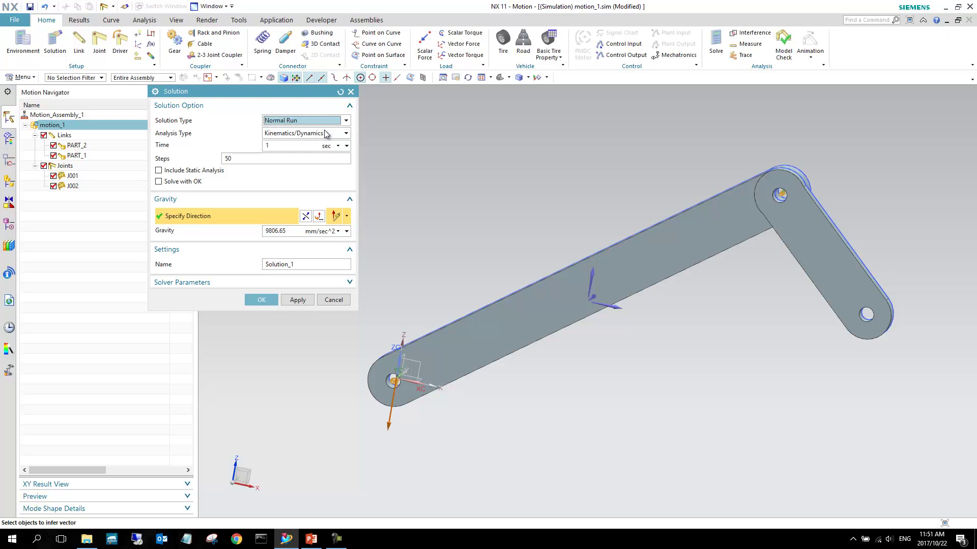
{"action": "double_click", "coordinate": [274, 146]}
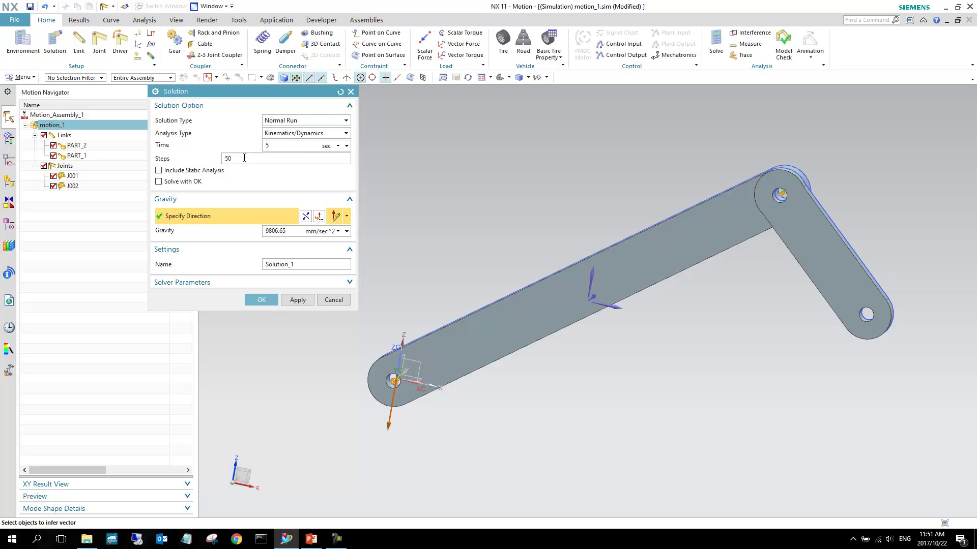
{"action": "double_click", "coordinate": [244, 158]}
{"action": "middle_click_drag", "start_coordinate": [593, 293], "coordinate": [572, 308]}
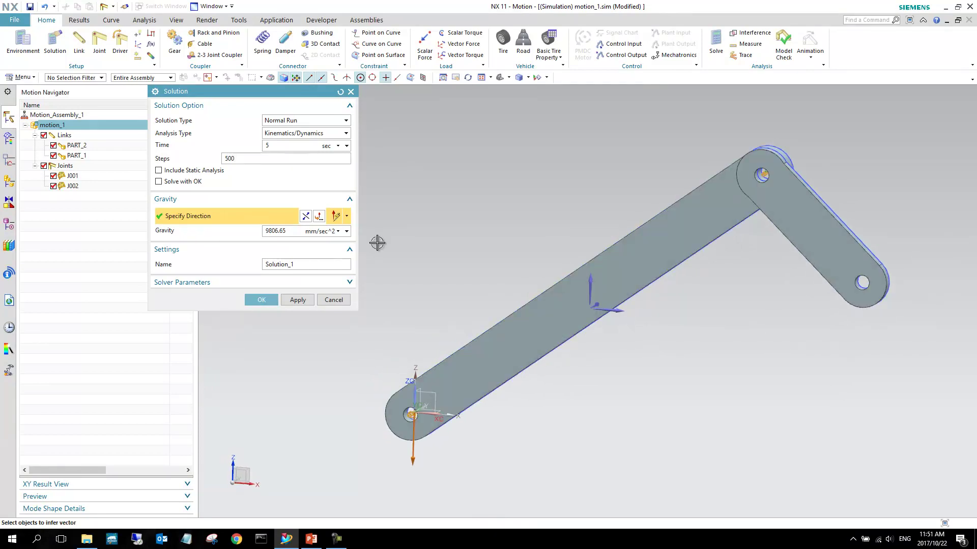
Set gravity direction to -ZC, review the solver parameters, and create Solution_1.
{"action": "left_click", "coordinate": [347, 217]}
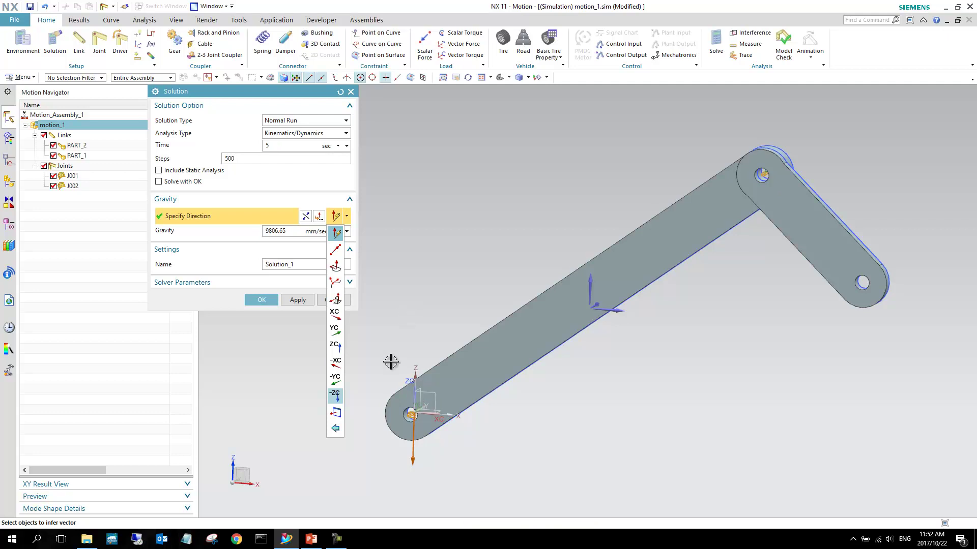
{"action": "left_click", "coordinate": [336, 395]}
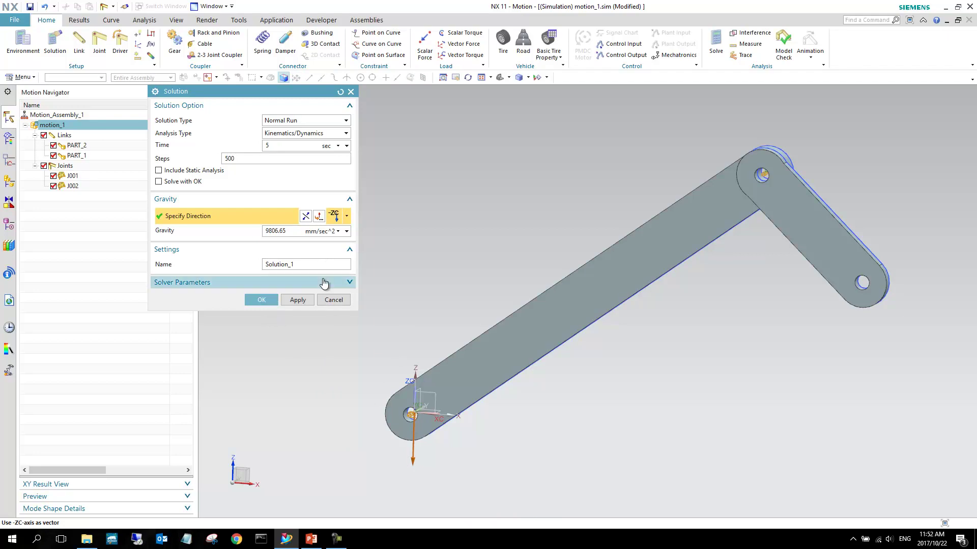
{"action": "left_click", "coordinate": [335, 282]}
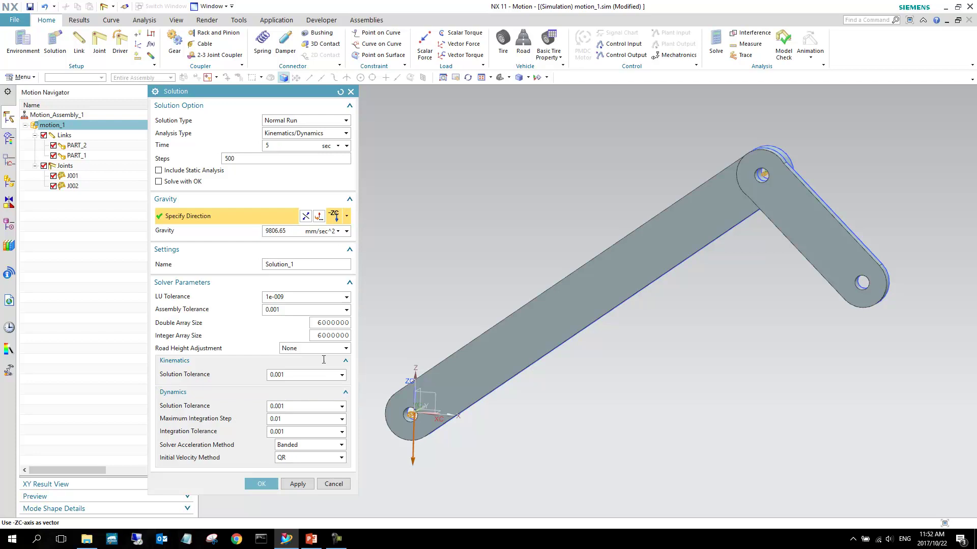
{"action": "left_click", "coordinate": [337, 283]}
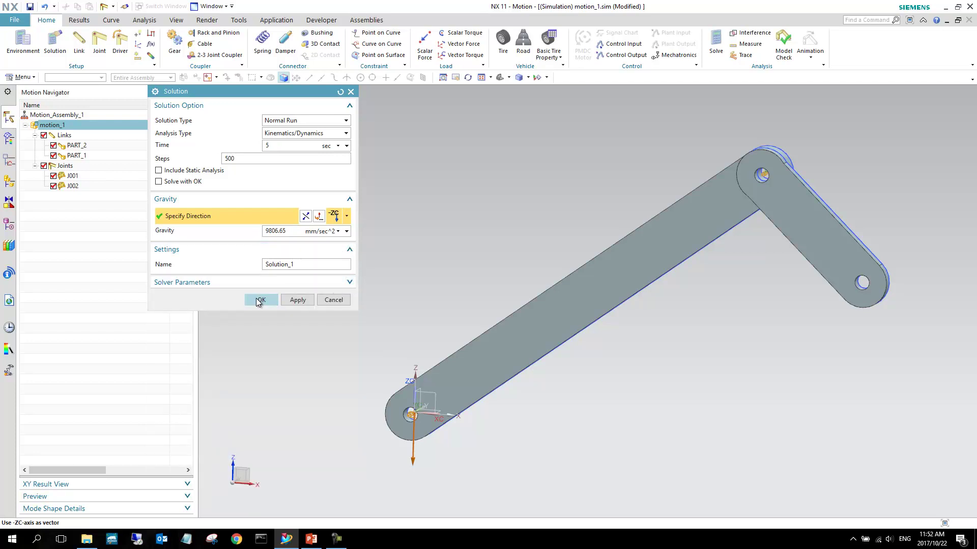
{"action": "left_click", "coordinate": [256, 298]}
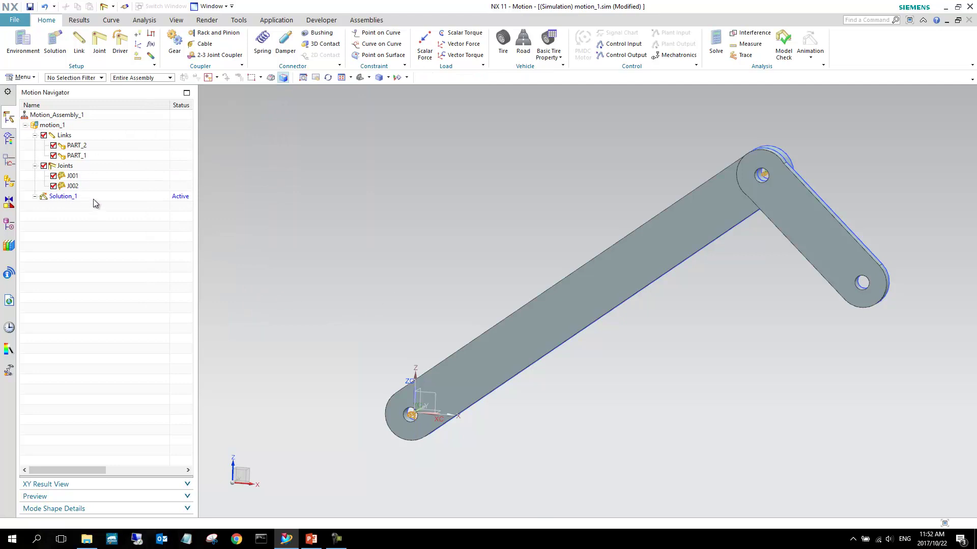
Solve Solution_1 through the full 5.00 s run and close the solver Information window.
{"action": "right_click", "coordinate": [77, 196]}
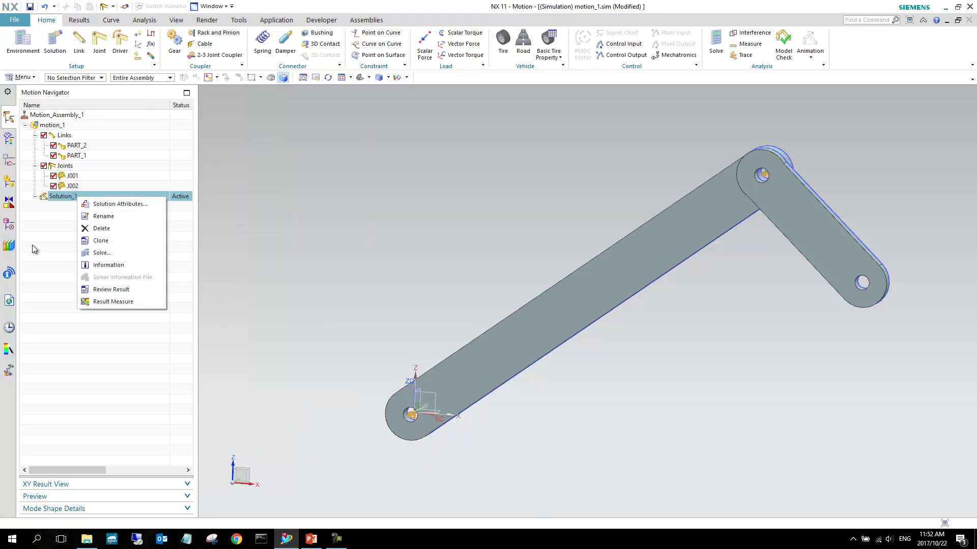
{"action": "left_click", "coordinate": [56, 216]}
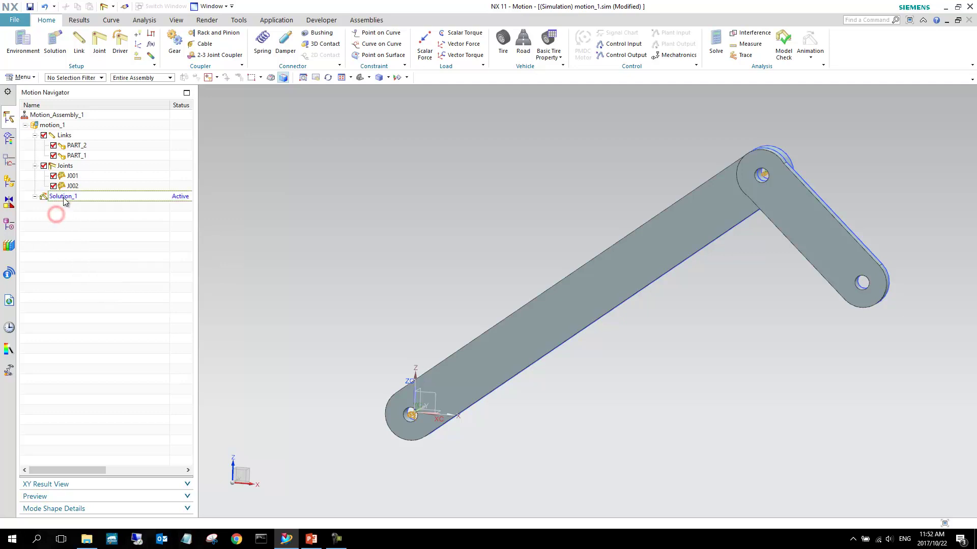
{"action": "right_click", "coordinate": [65, 198]}
{"action": "left_click", "coordinate": [90, 251]}
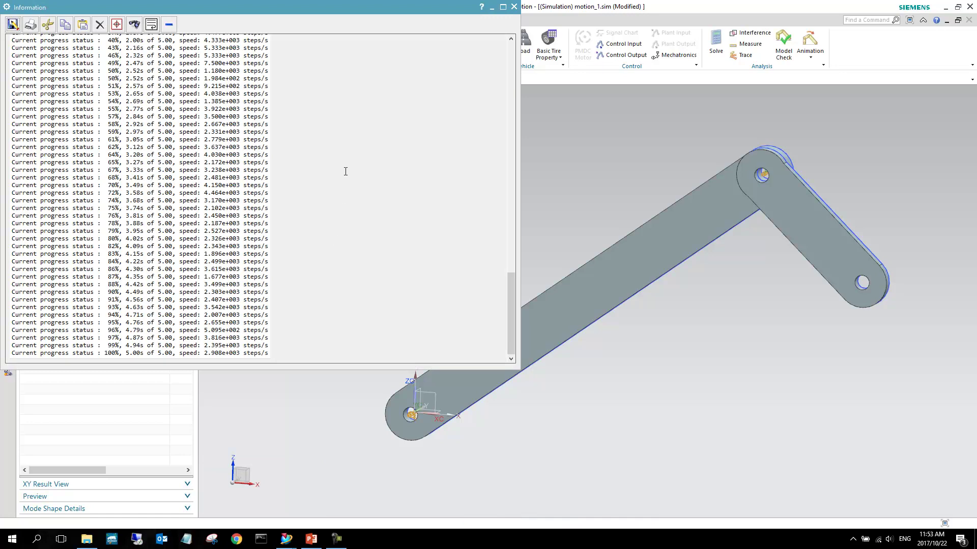
{"action": "mouse_move", "coordinate": [510, 292]}
{"action": "left_mouse_down"}
{"action": "mouse_move", "coordinate": [513, 138]}
{"action": "mouse_move", "coordinate": [511, 287]}
{"action": "left_mouse_up"}
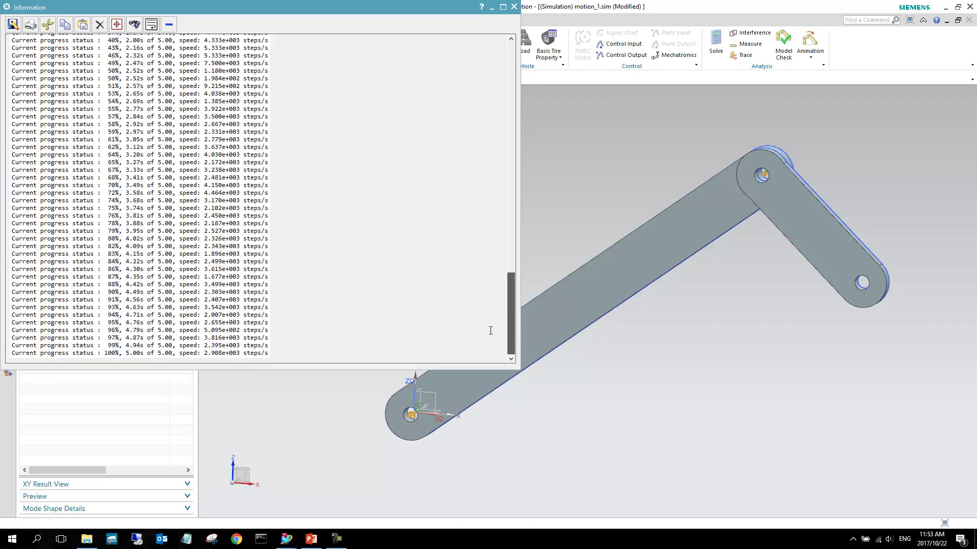
{"action": "left_click", "coordinate": [515, 7]}
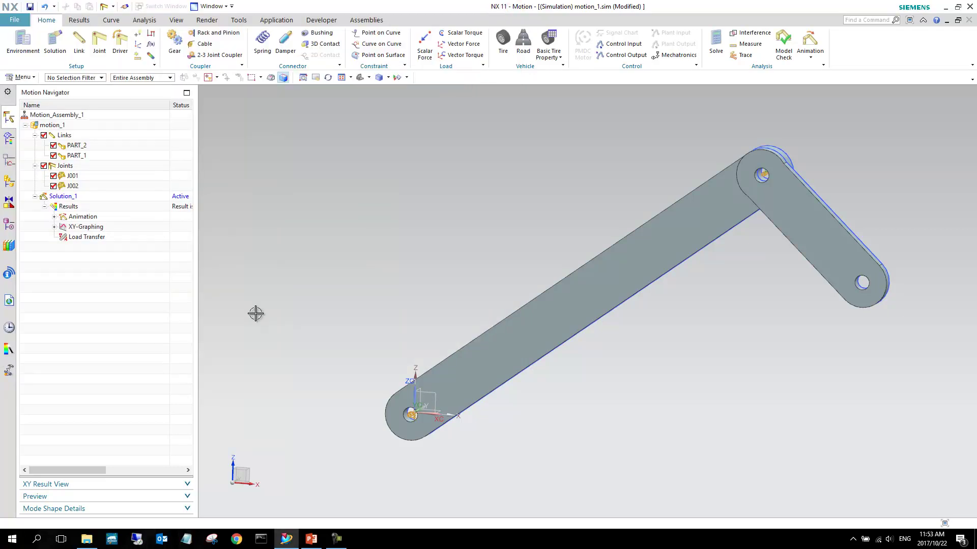
Play the Solution_1 linkage animation from the Results tab, then stop it at time 0.
{"action": "left_click", "coordinate": [85, 22]}
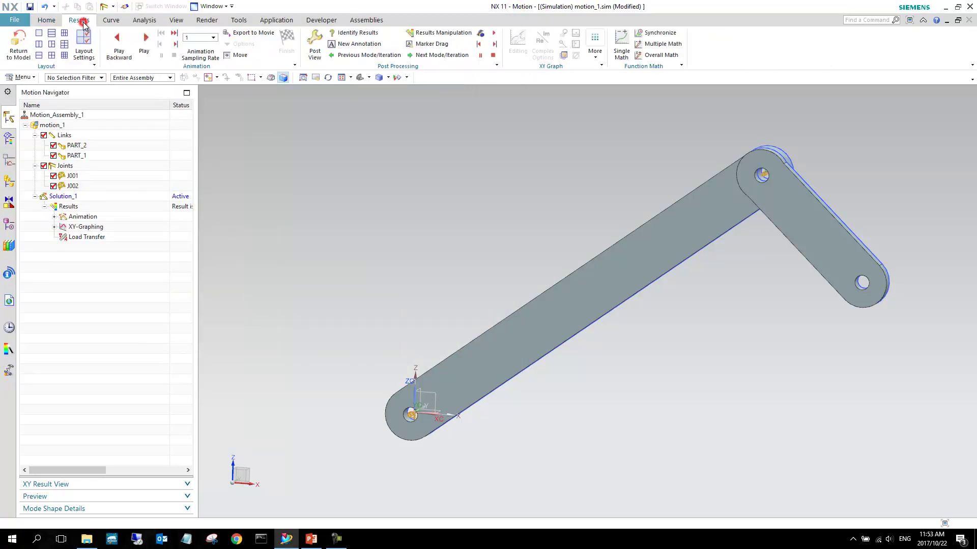
{"action": "scroll", "coordinate": [532, 222], "scroll_direction": "down", "scroll_amount": 4}
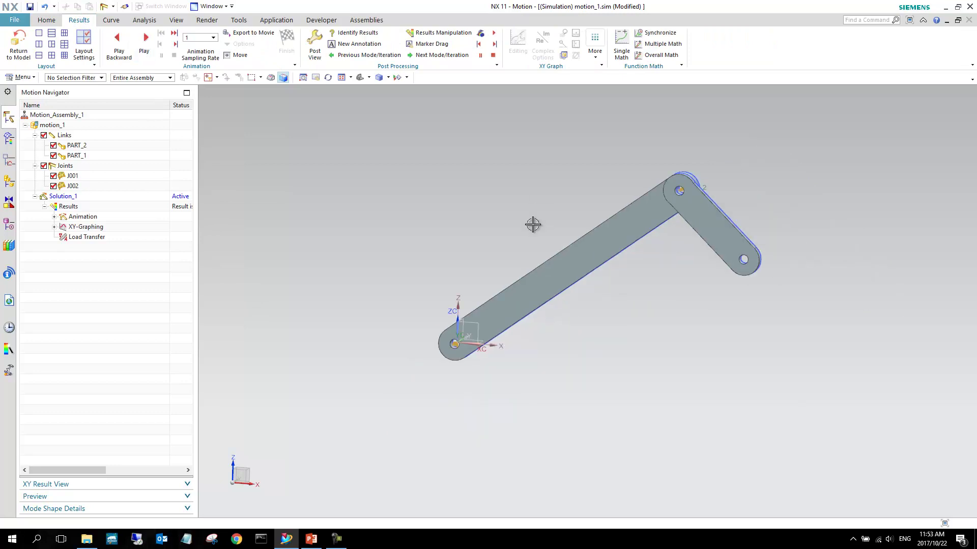
{"action": "left_click", "coordinate": [145, 40]}
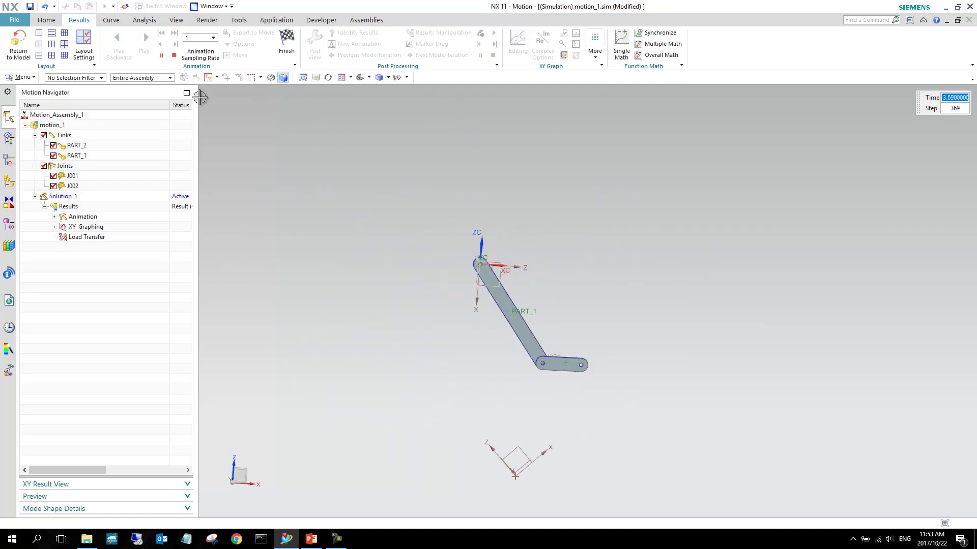
{"action": "left_click", "coordinate": [173, 56]}
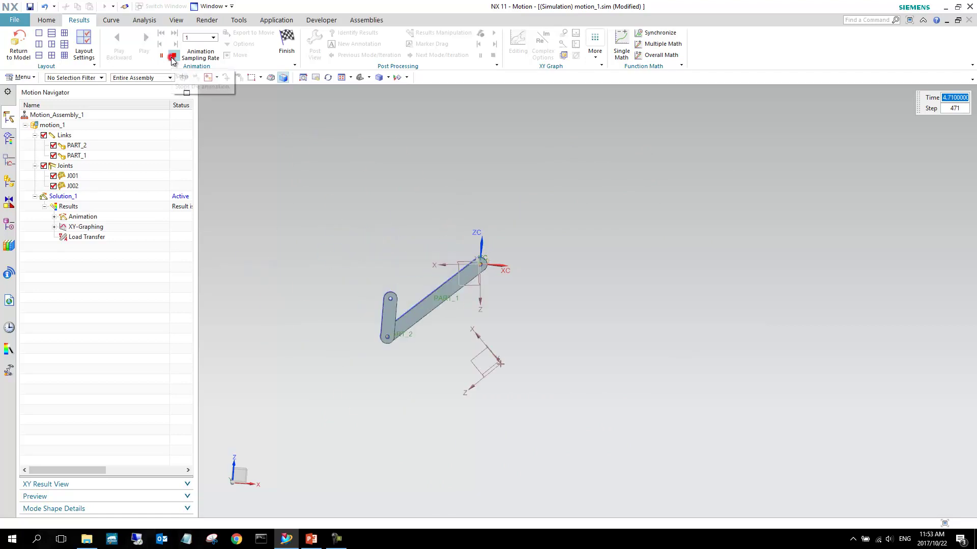